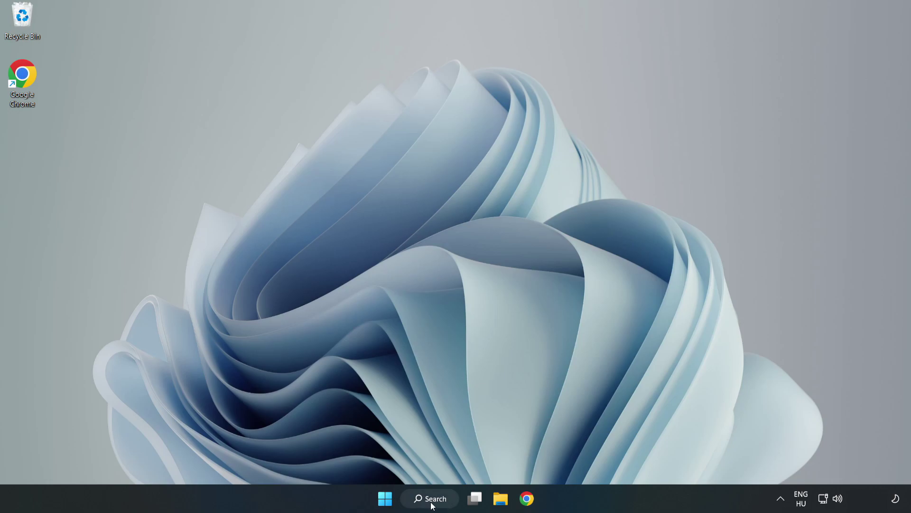
Search Windows for 'device manager'.
click(436, 502)
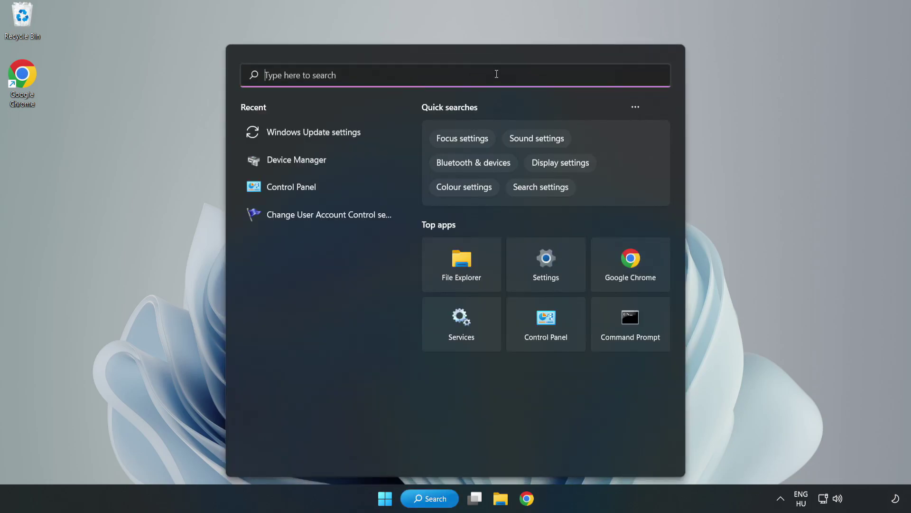
text(devi)
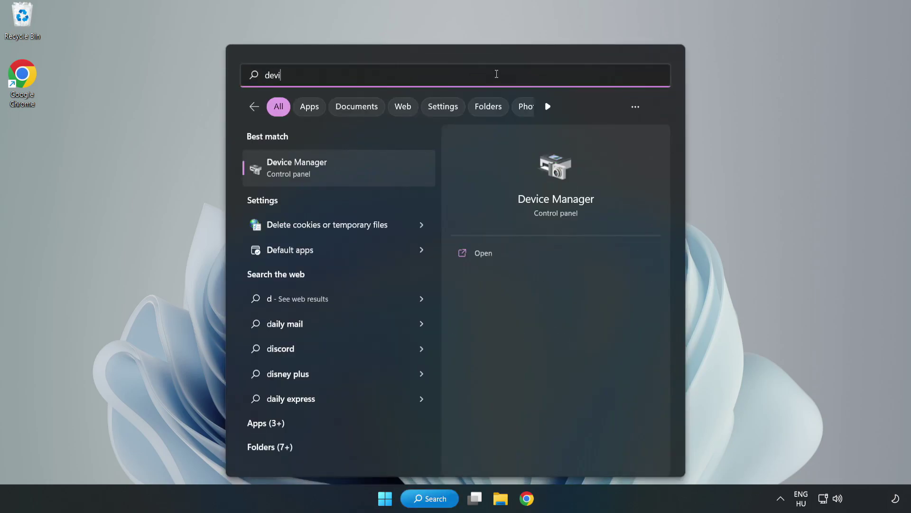
text(ce manager)
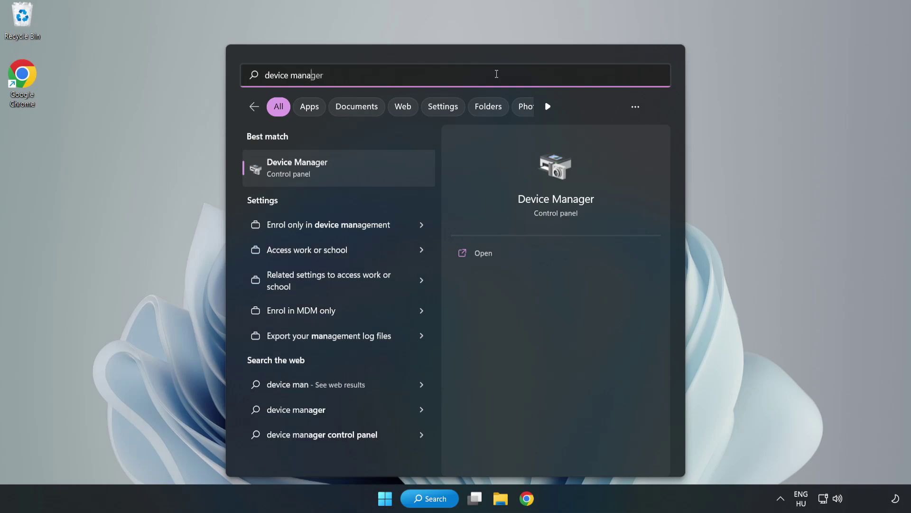
Open Device Manager and expand the Display adapters category.
click(340, 176)
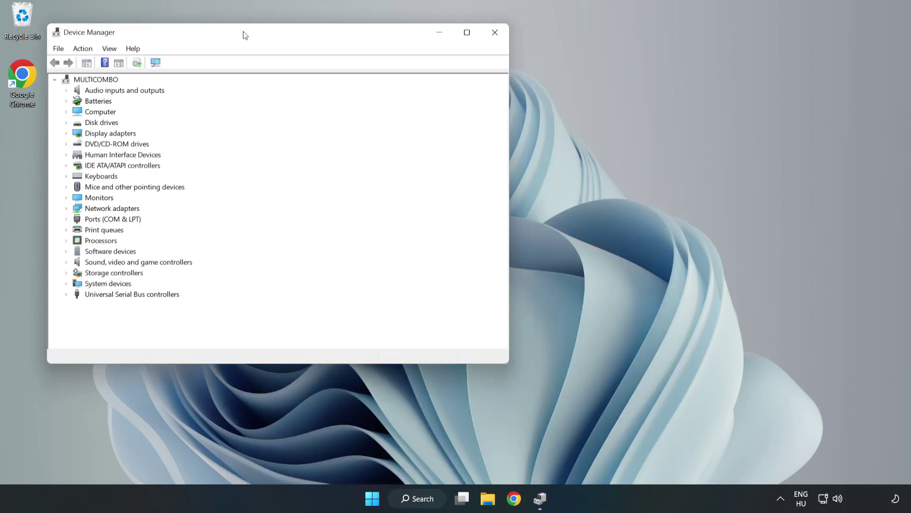
drag(243, 35, 406, 82)
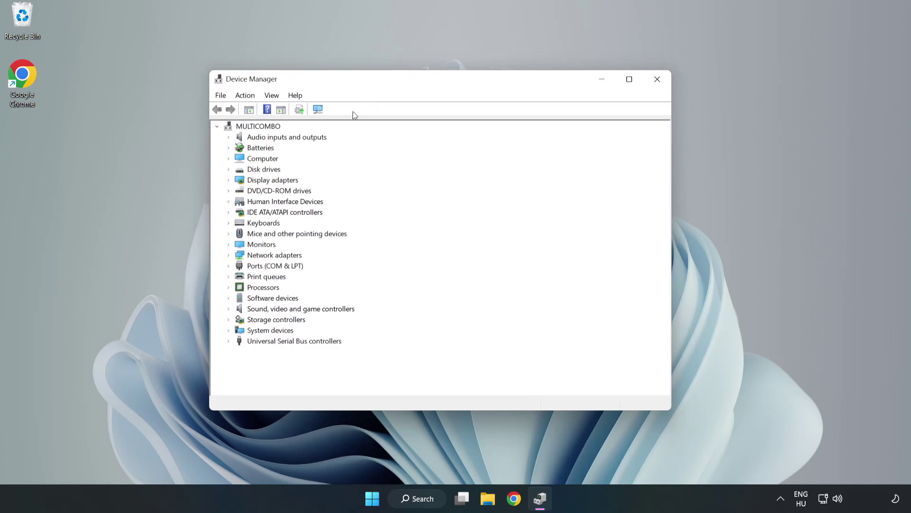
click(243, 180)
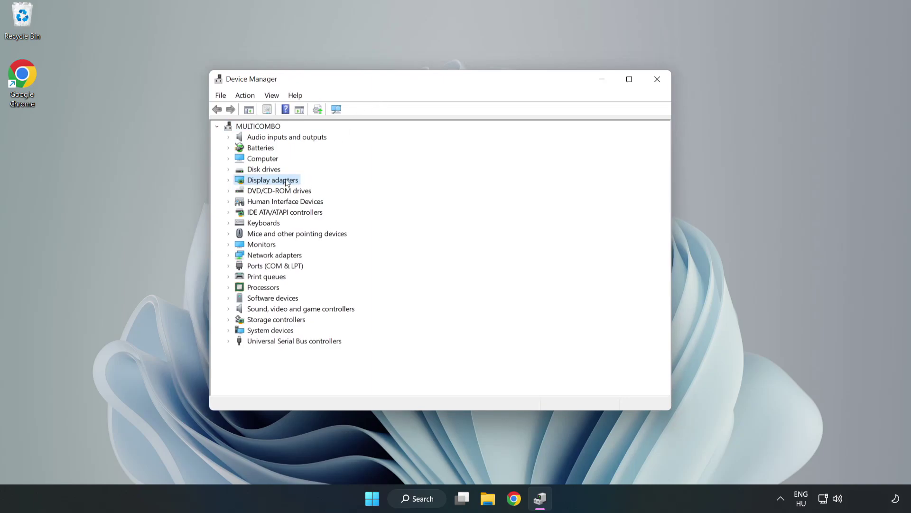
click(229, 181)
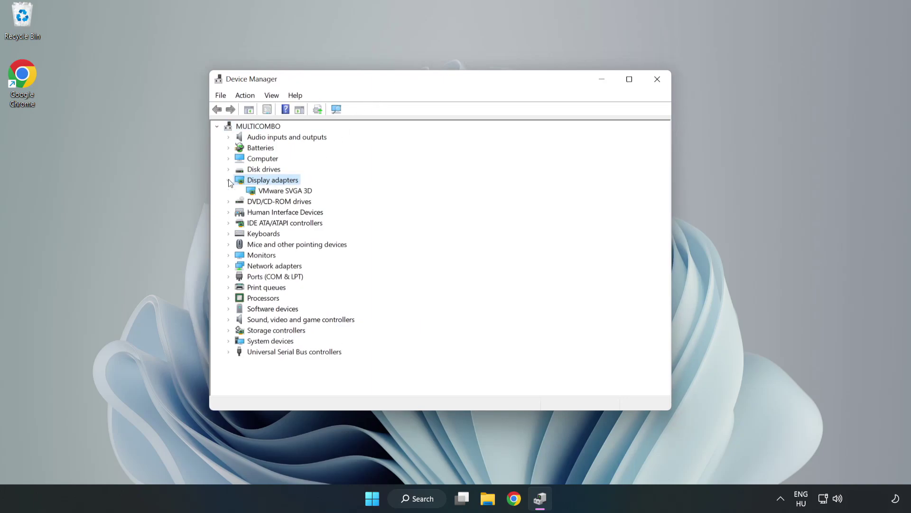
Search automatically for a newer VMware SVGA 3D driver; the best driver is already installed.
click(232, 192)
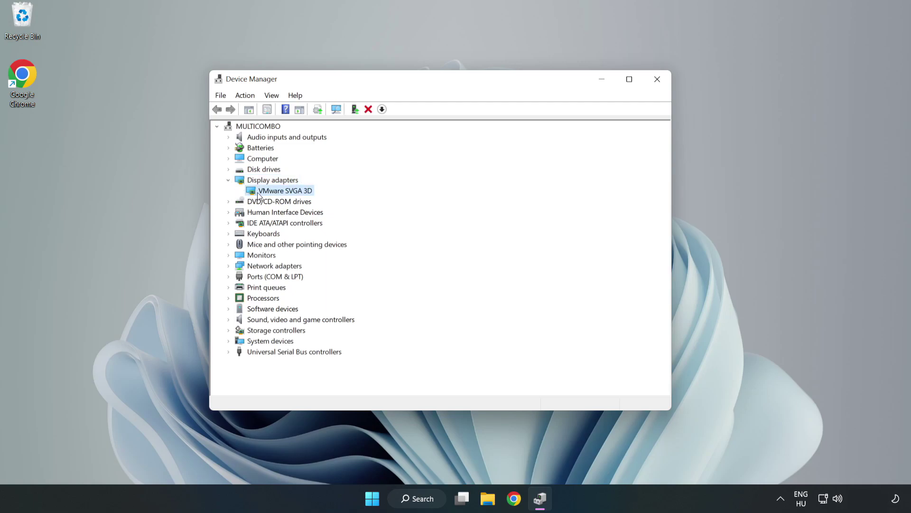
right_click(284, 195)
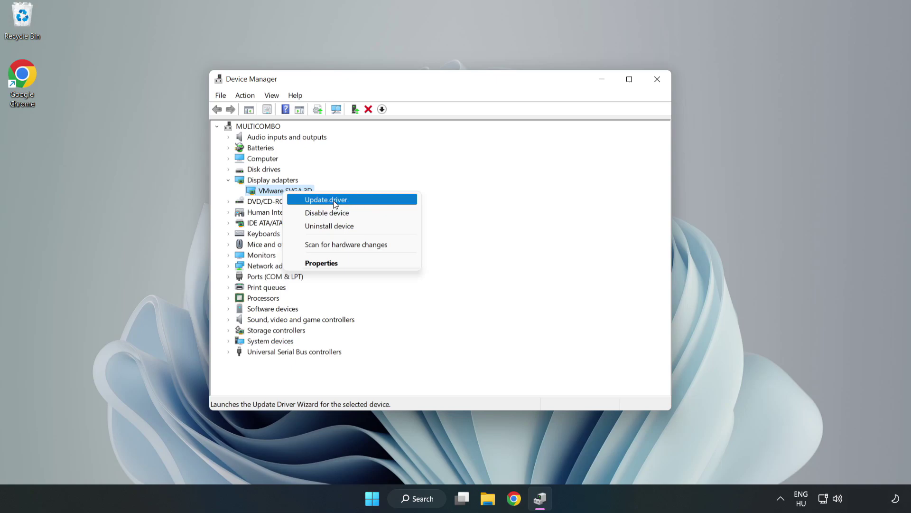
click(353, 201)
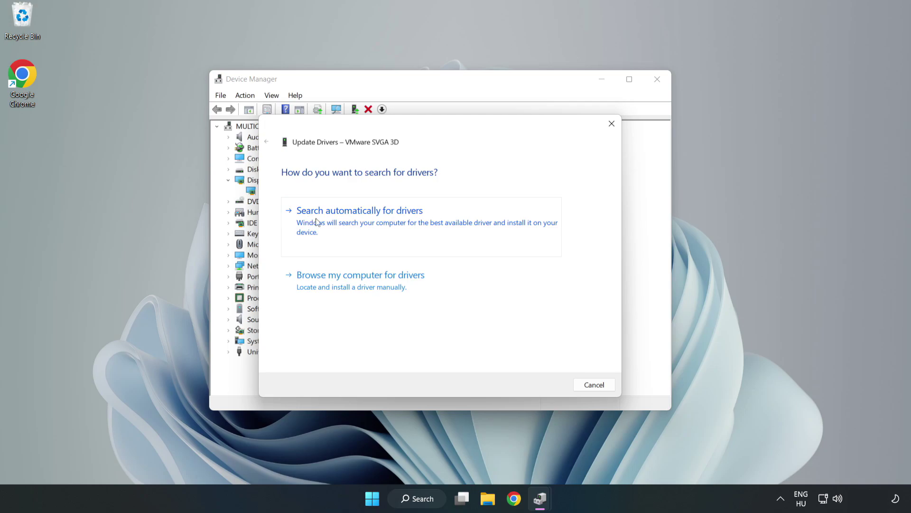
click(362, 218)
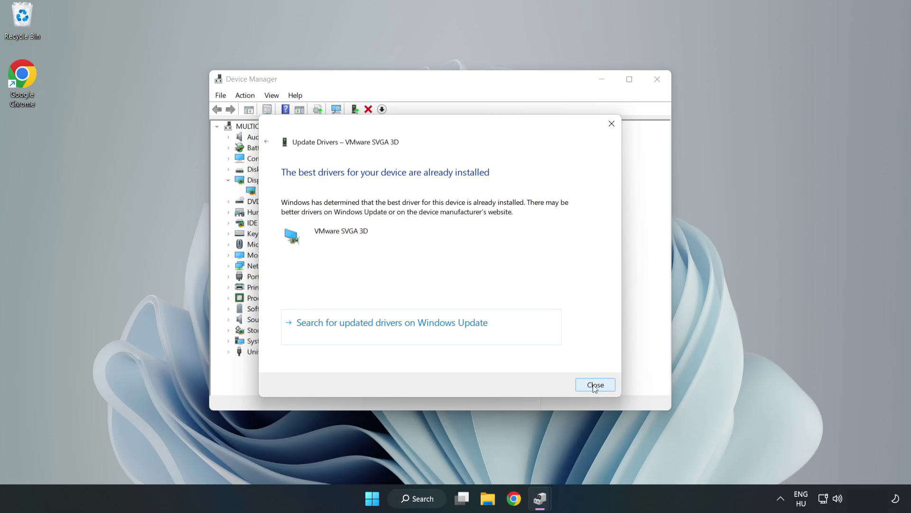
click(594, 385)
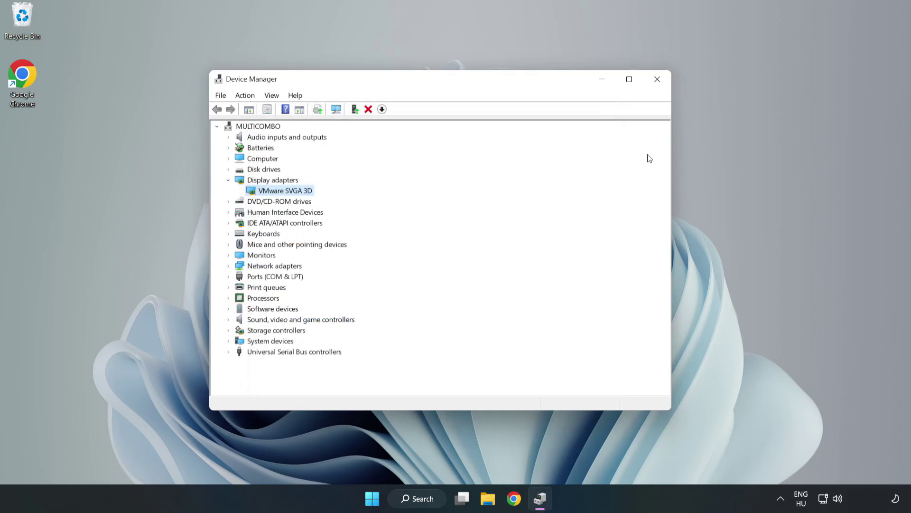
Close Device Manager, then check for updates in the maximized Windows Update settings.
click(658, 79)
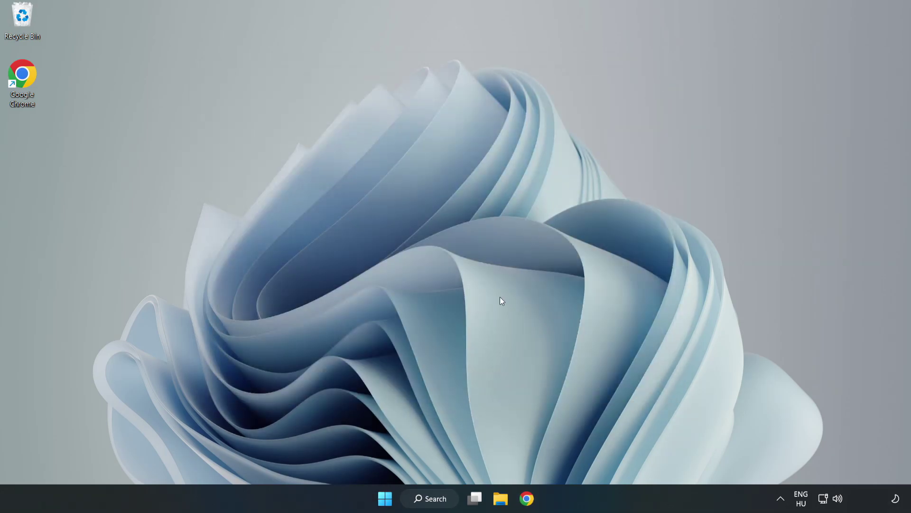
click(433, 500)
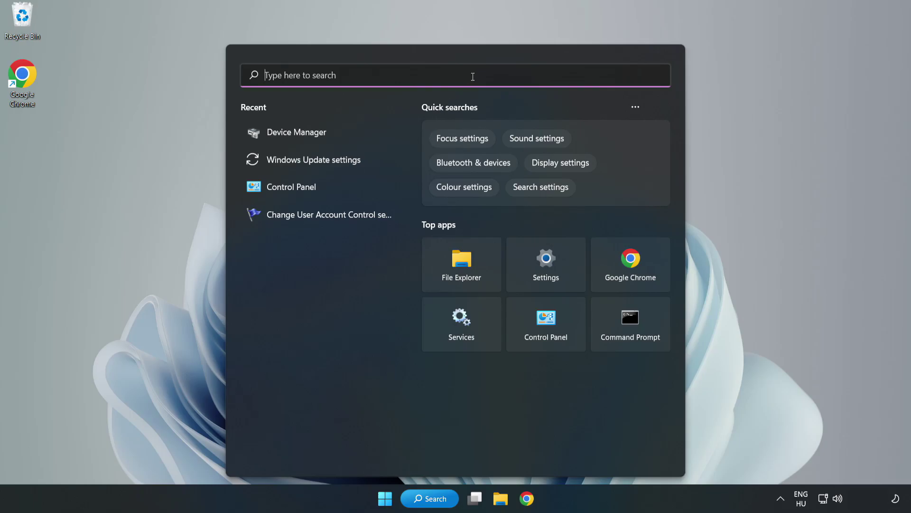
text(updates)
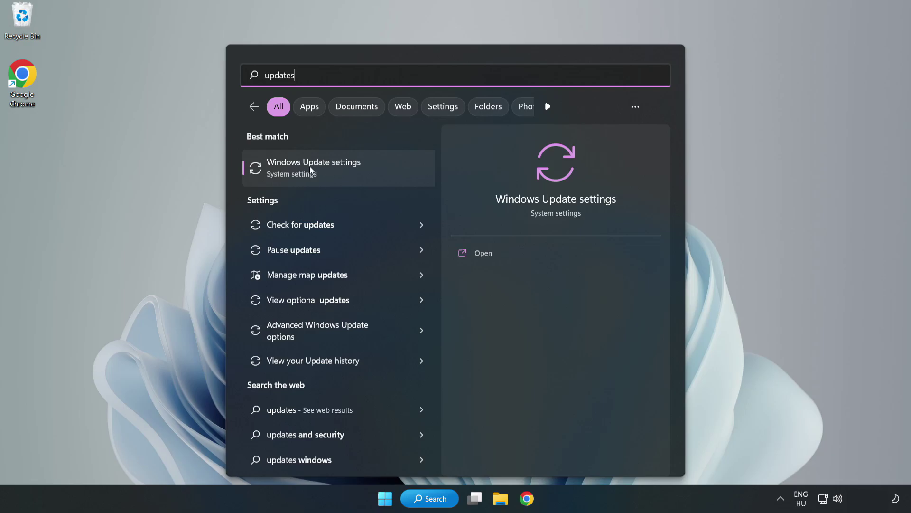
click(324, 172)
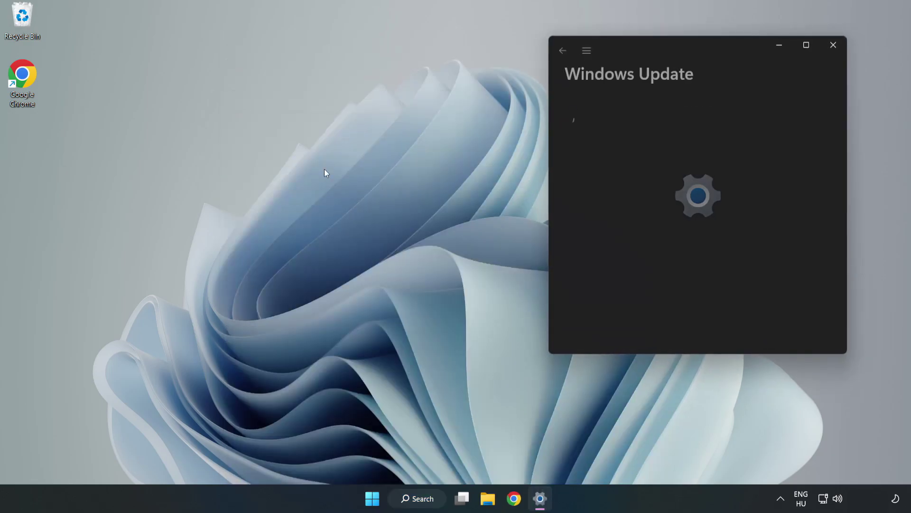
click(807, 44)
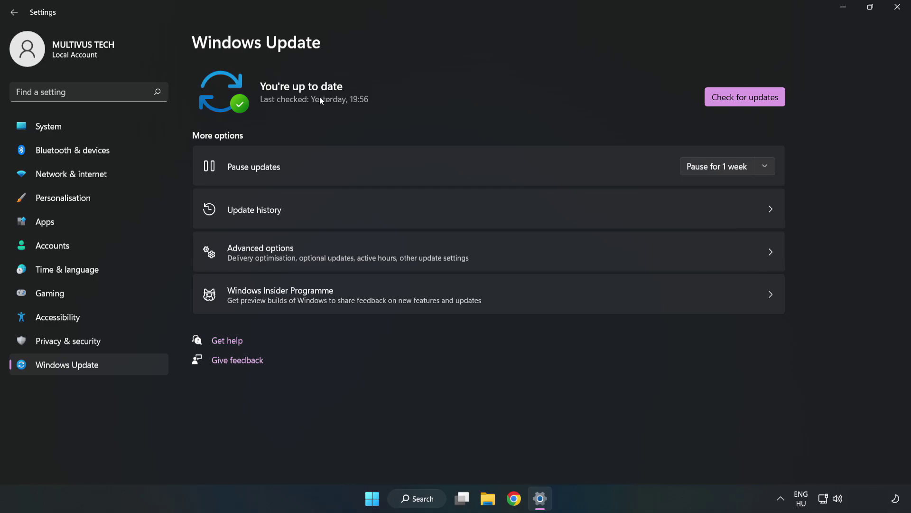
click(746, 98)
Verify the game's local files from its Steam Library properties, validating all 9192 files.
click(899, 9)
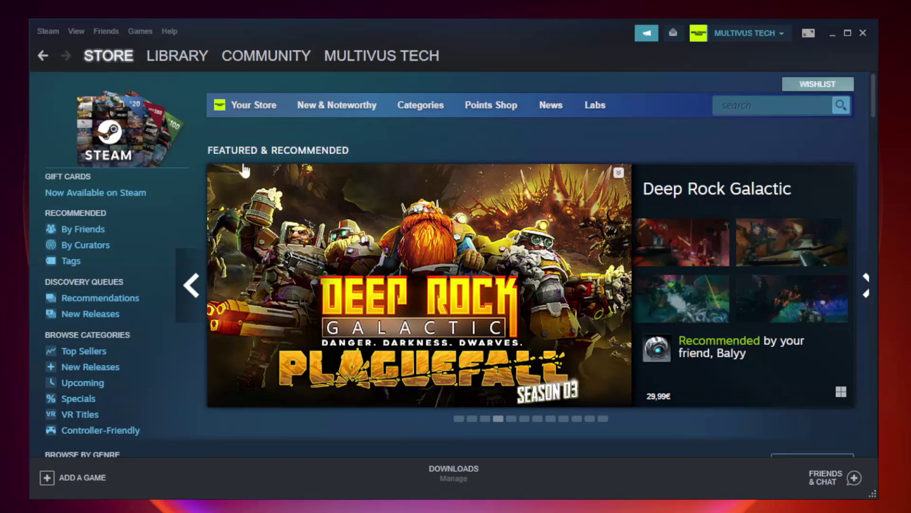
mouse_move(151, 60)
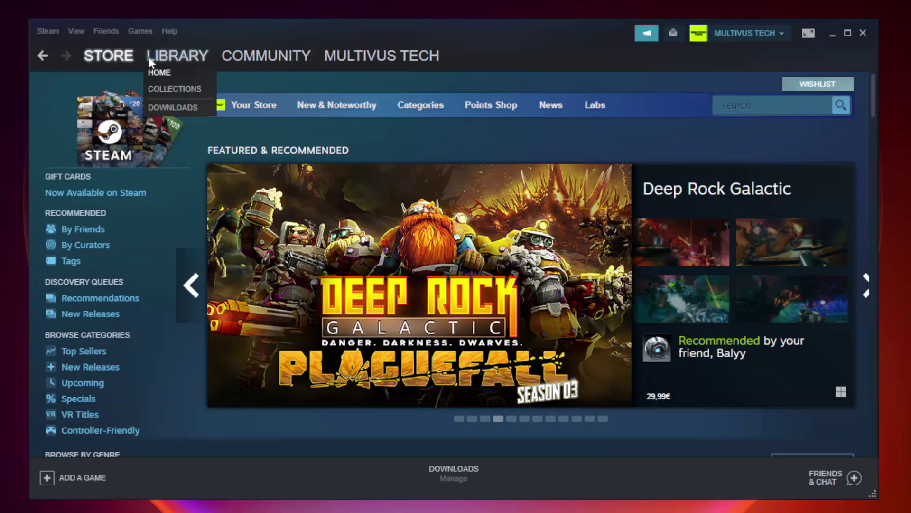
click(184, 59)
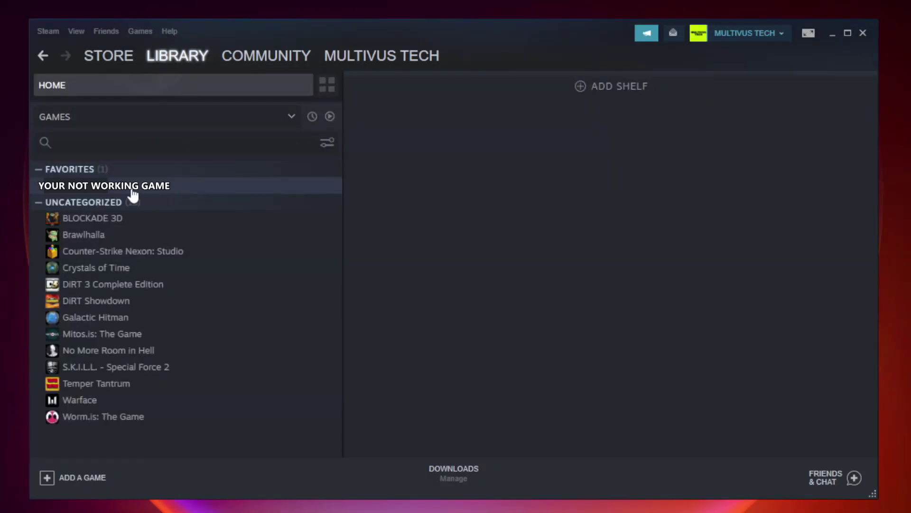
right_click(198, 191)
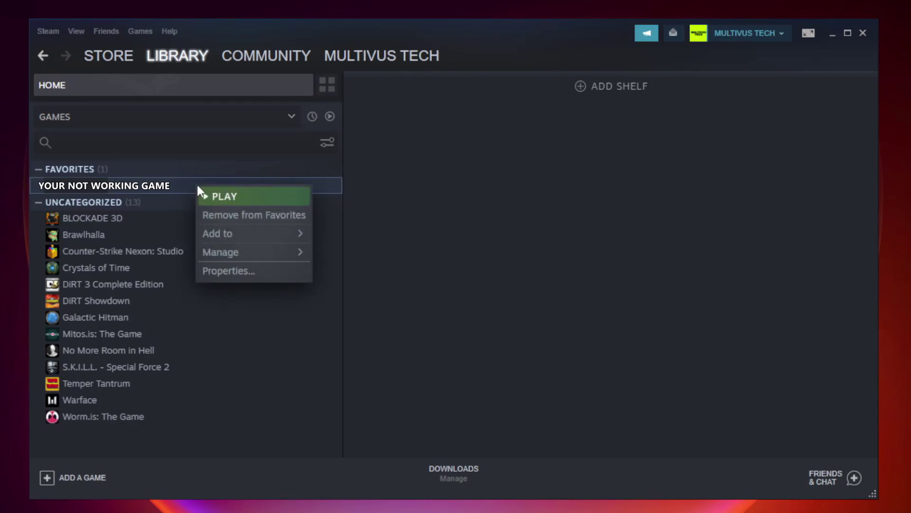
click(252, 269)
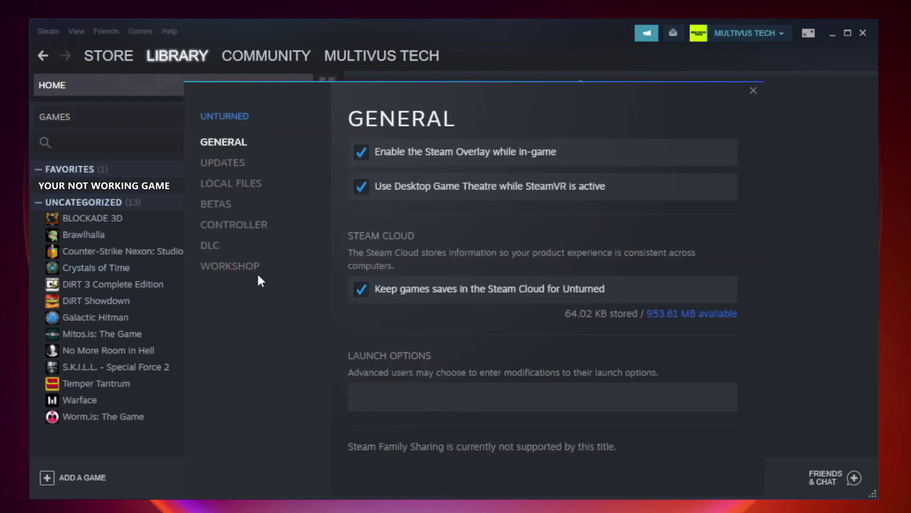
click(243, 189)
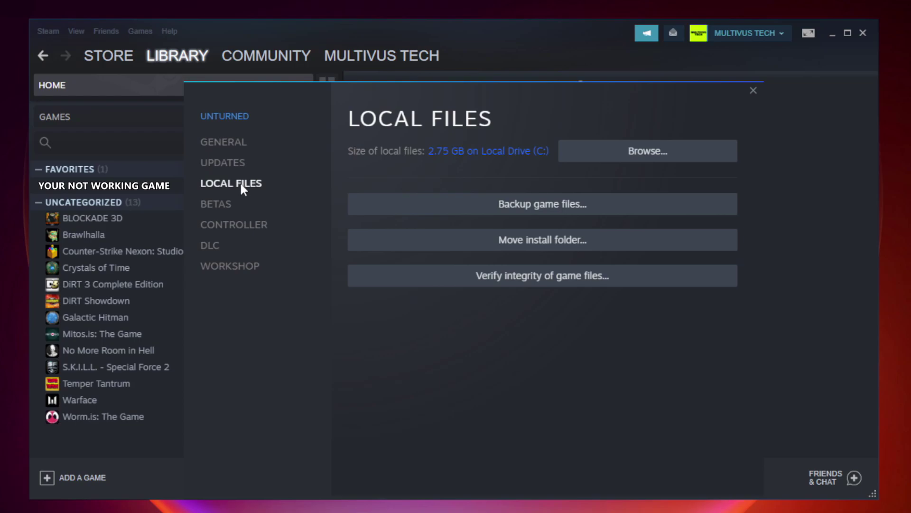
click(551, 277)
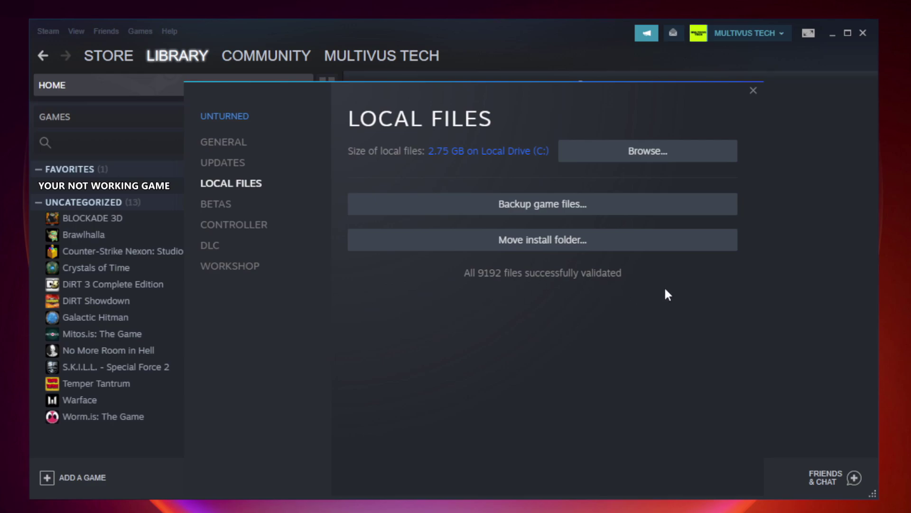
Open the game's install folder and show the YOUR NOT WORKING GAME shortcut's Properties.
click(652, 163)
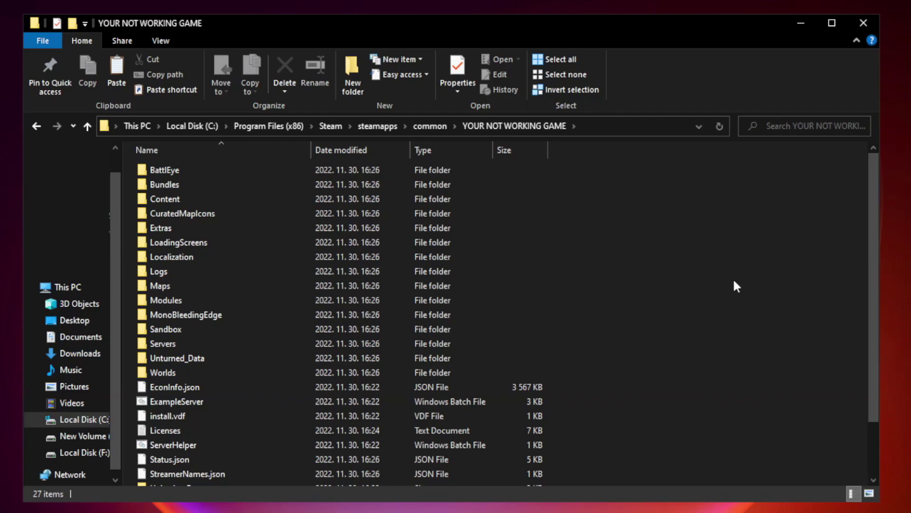
drag(875, 249, 875, 326)
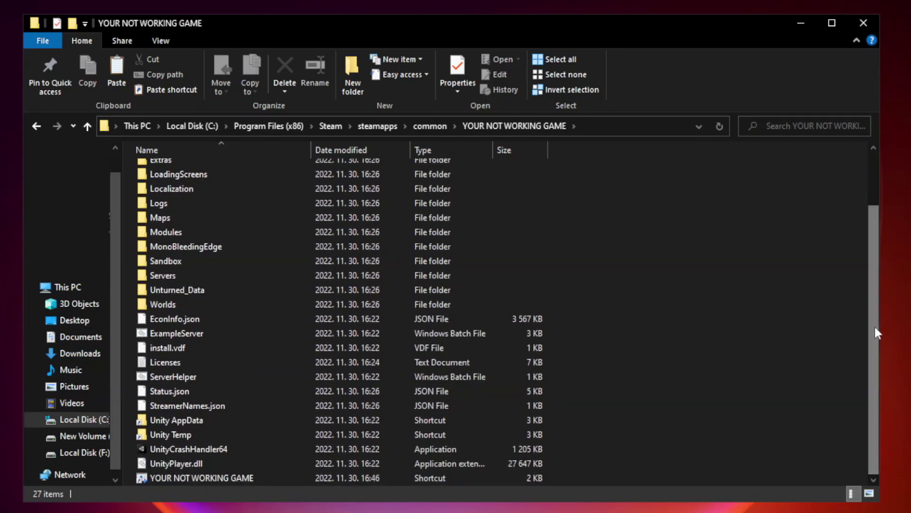
click(362, 477)
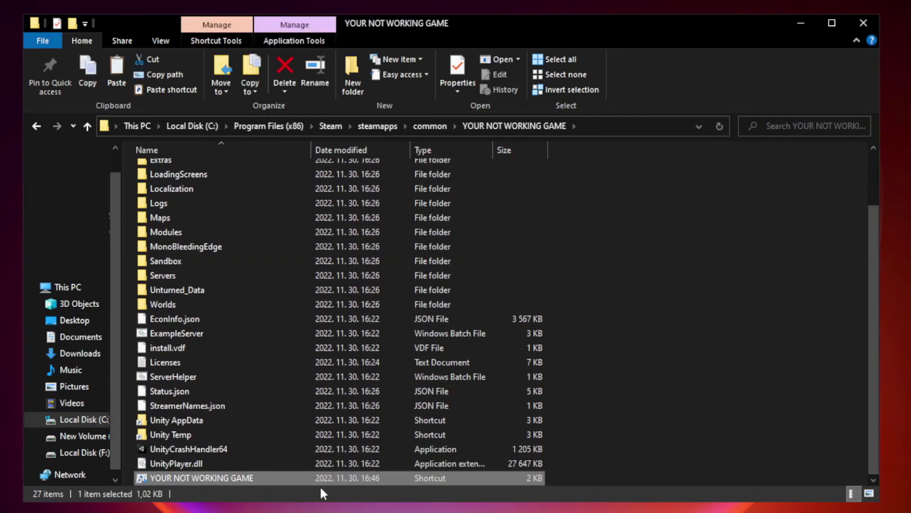
right_click(308, 476)
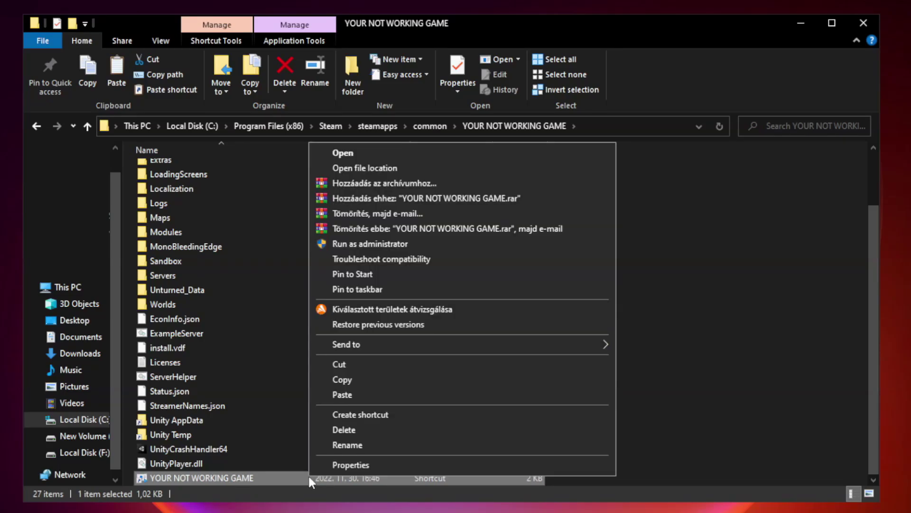
click(459, 465)
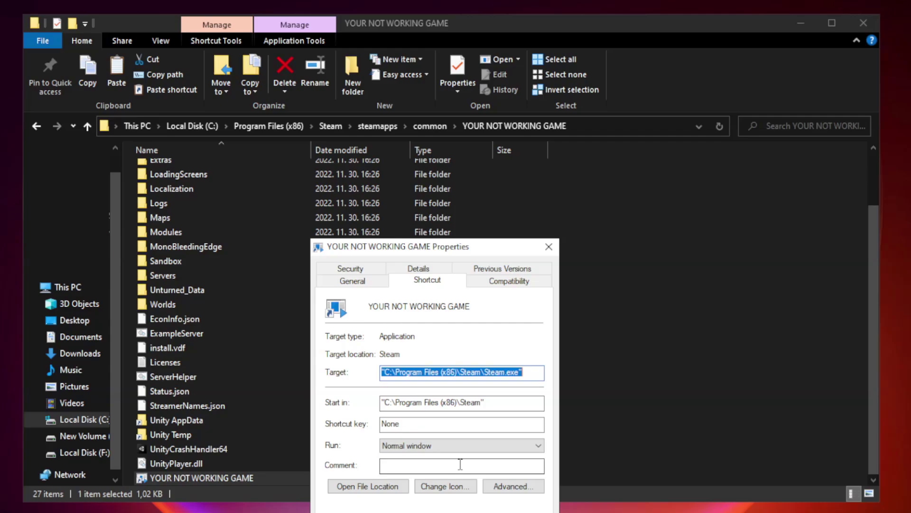
drag(451, 252, 452, 102)
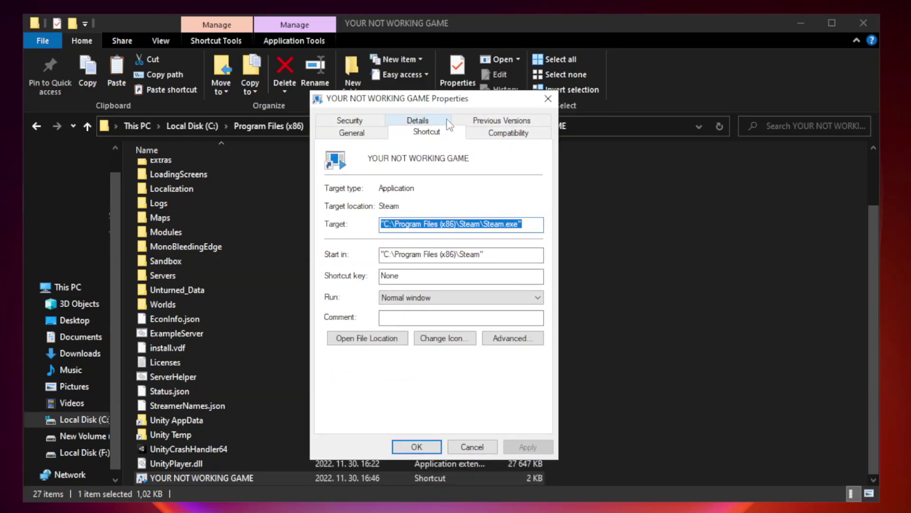
Make the shortcut run in Windows 8 compatibility mode, as administrator, without fullscreen optimizations.
click(507, 135)
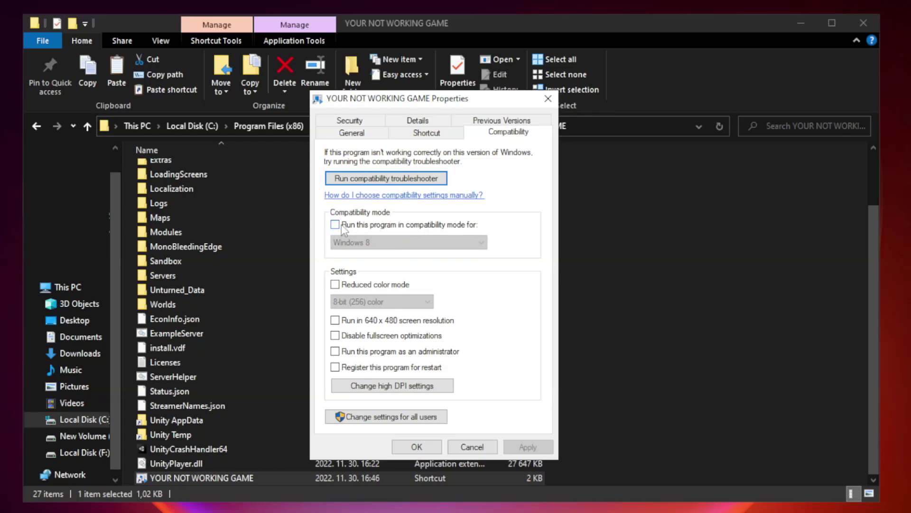
click(362, 226)
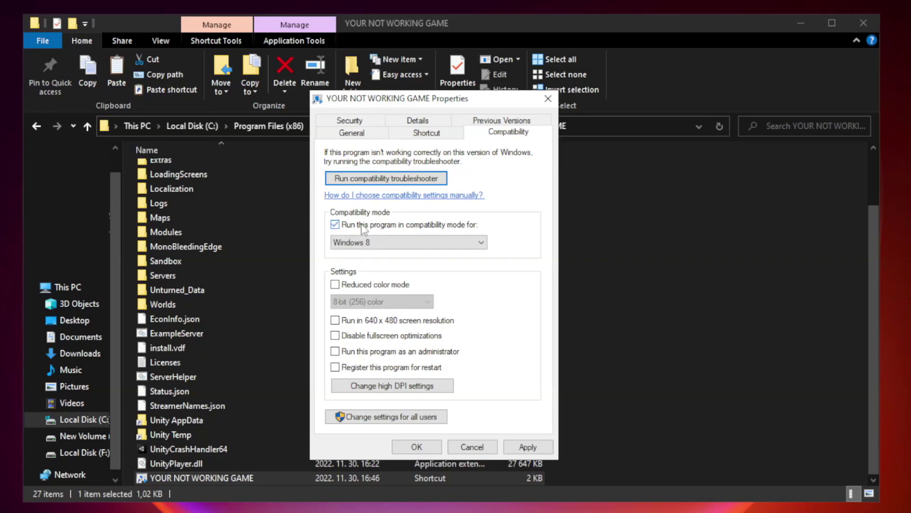
click(411, 243)
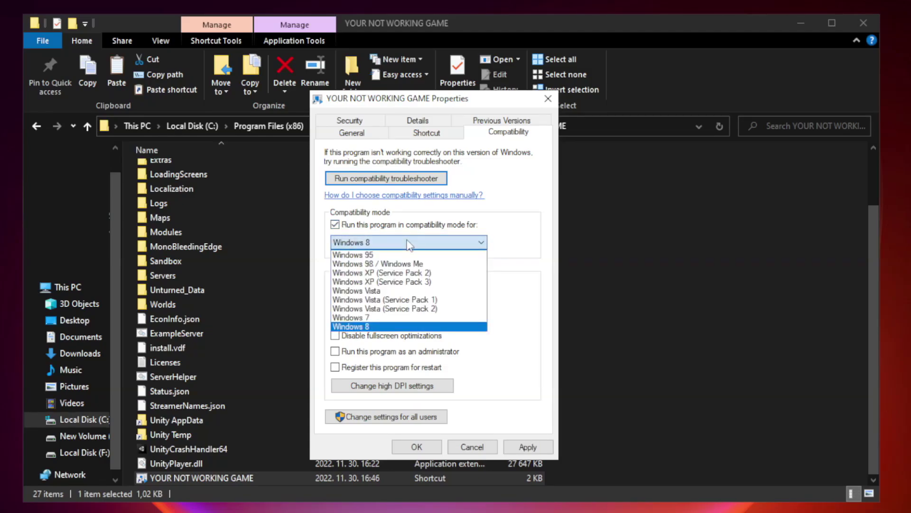
click(386, 327)
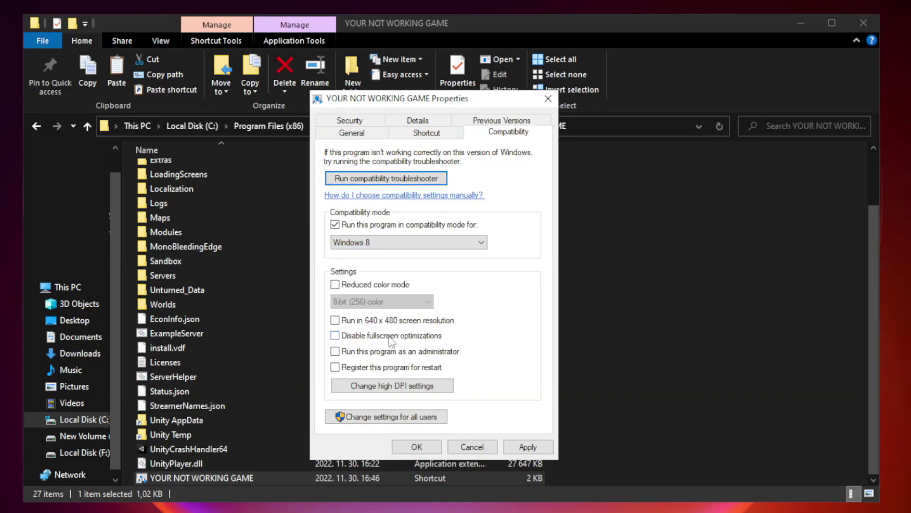
click(356, 338)
click(359, 357)
click(528, 447)
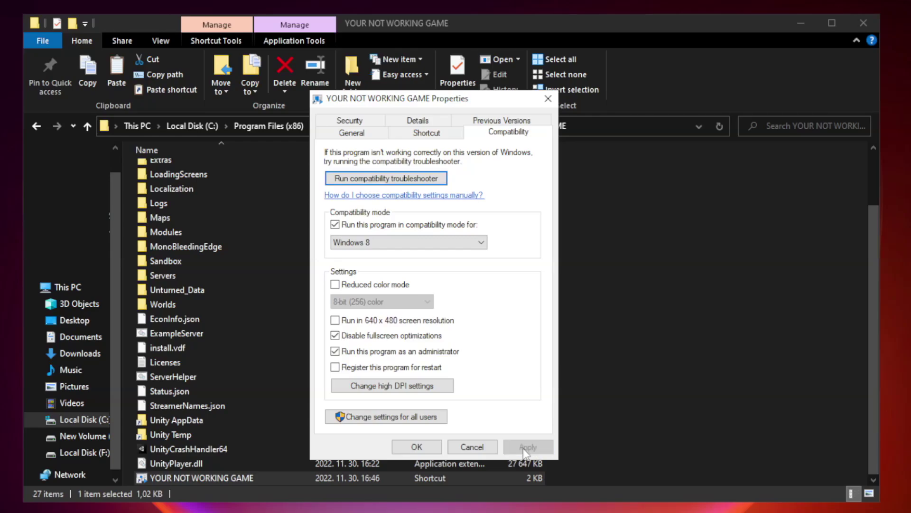
click(417, 447)
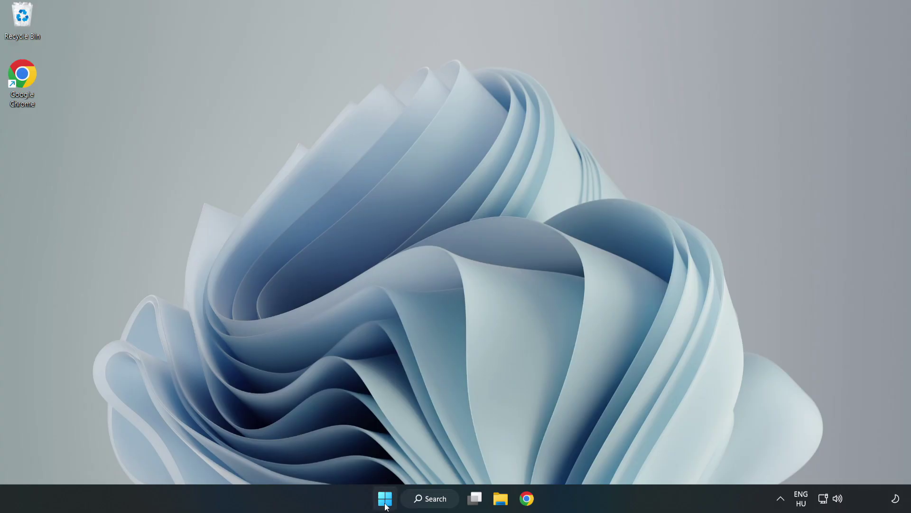
Open Task Manager from the Start button's quick menu and show the Startup apps list.
right_click(387, 503)
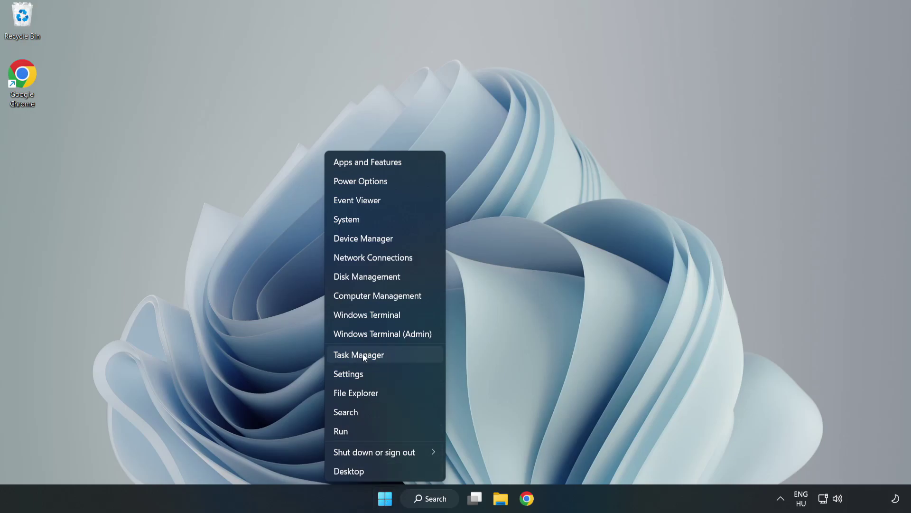
click(383, 355)
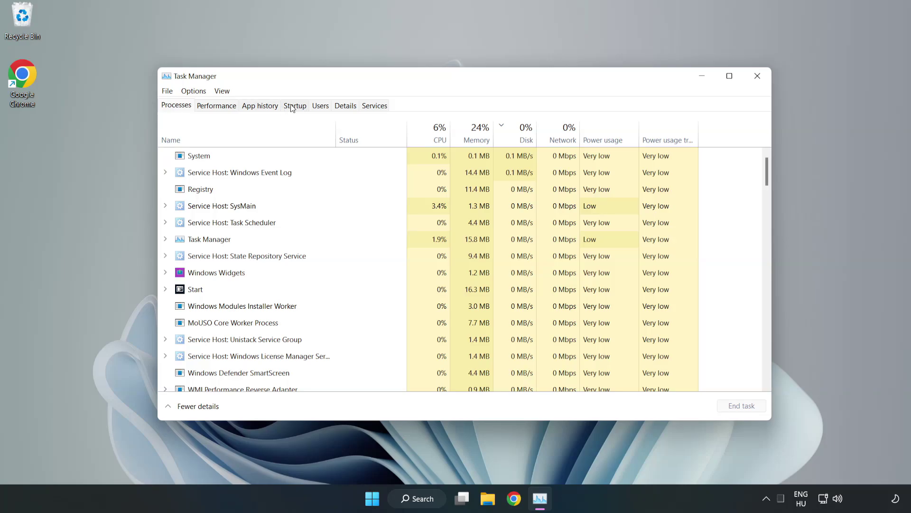
click(296, 108)
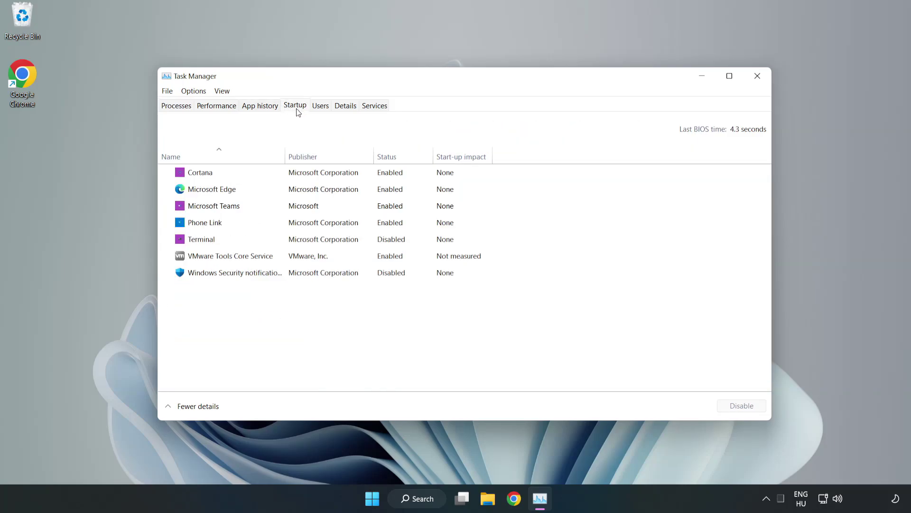
Disable Cortana, Microsoft Edge, Microsoft Teams and Phone Link at startup.
click(315, 177)
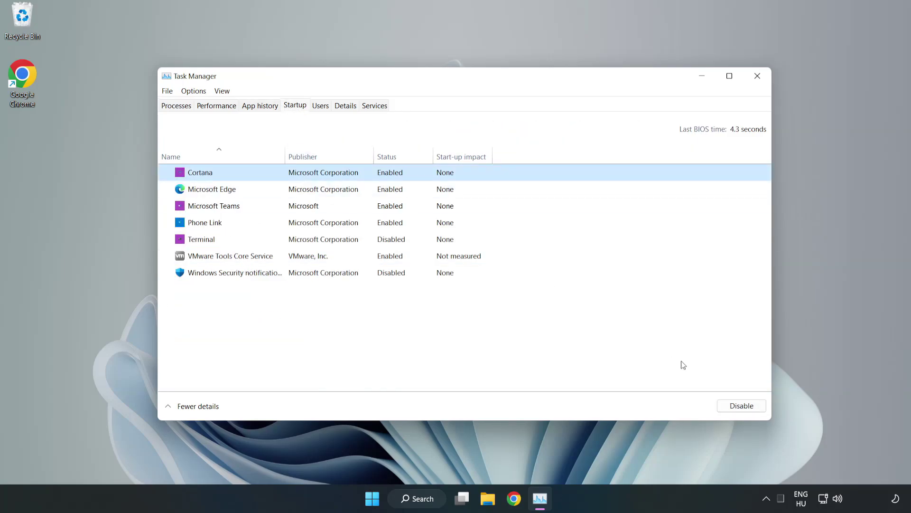
click(742, 405)
click(739, 406)
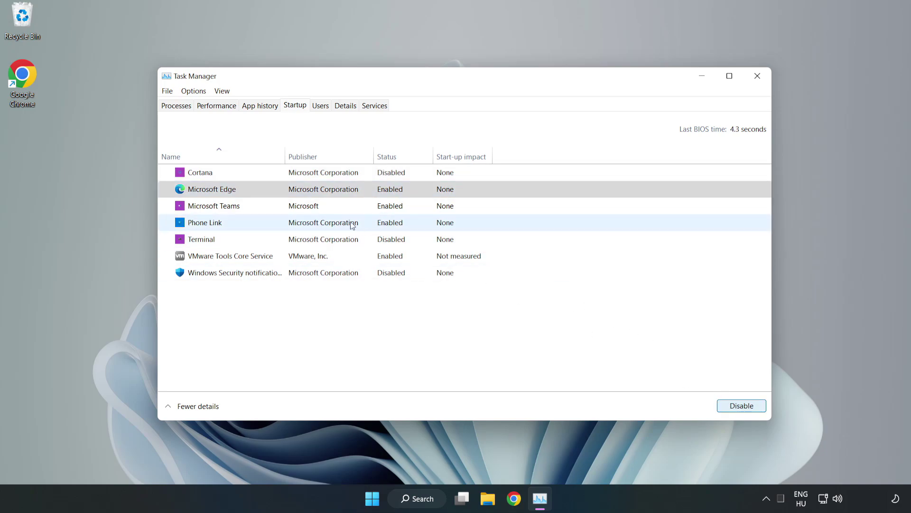
click(312, 209)
click(729, 404)
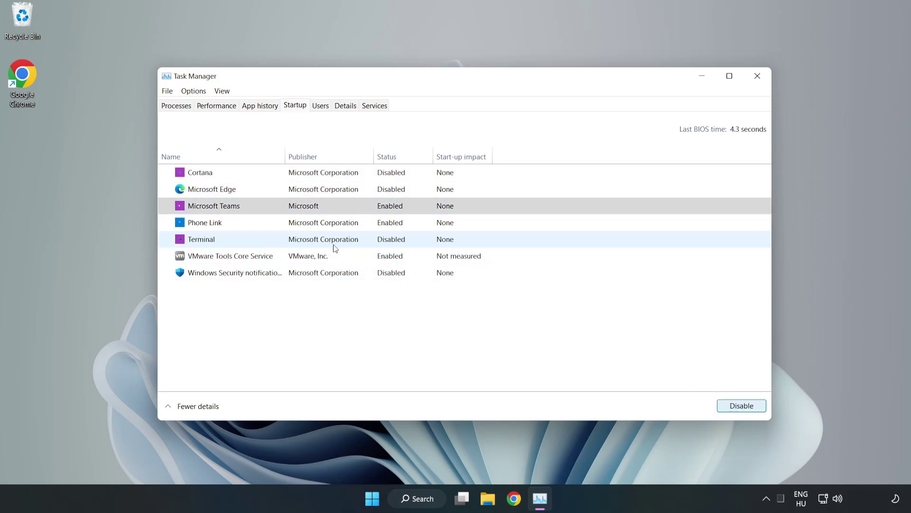
click(392, 223)
click(750, 407)
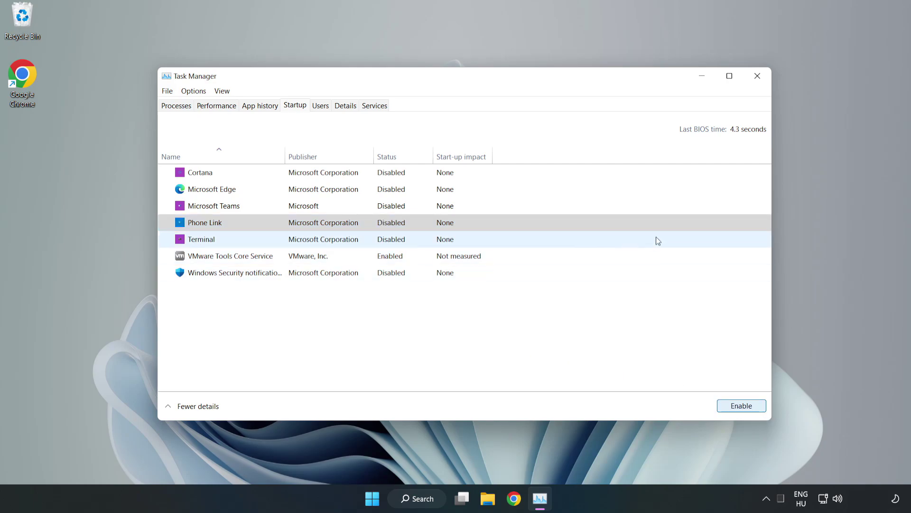
Close Task Manager and download dxwebsetup.exe from the DirectX End-User Runtime page in Chrome.
click(758, 77)
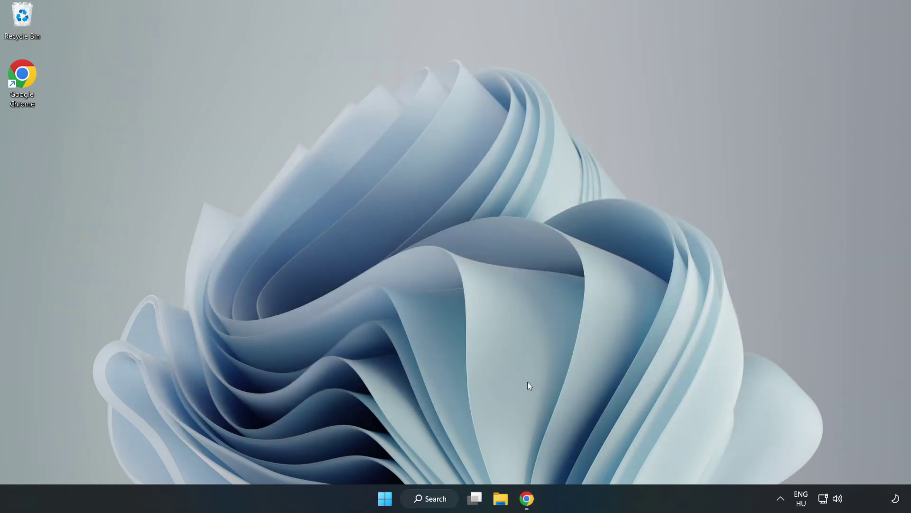
click(526, 507)
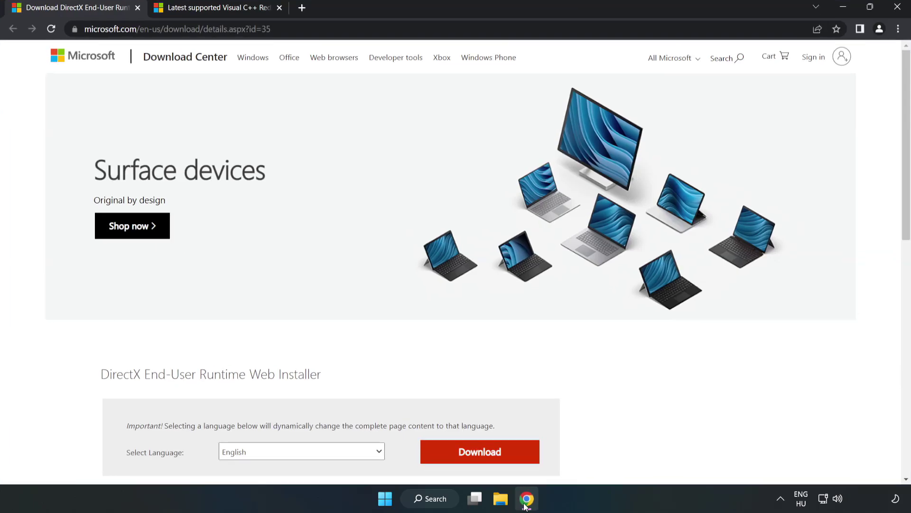
click(271, 29)
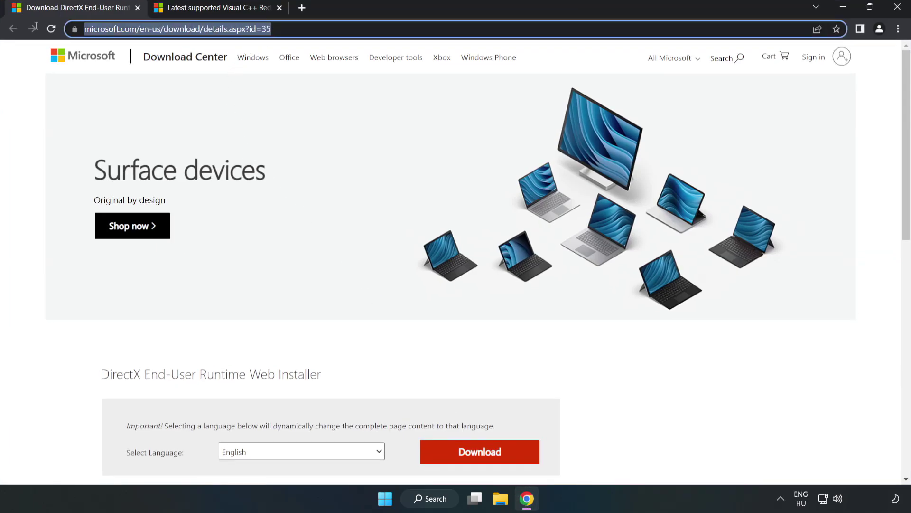
drag(271, 29, 156, 29)
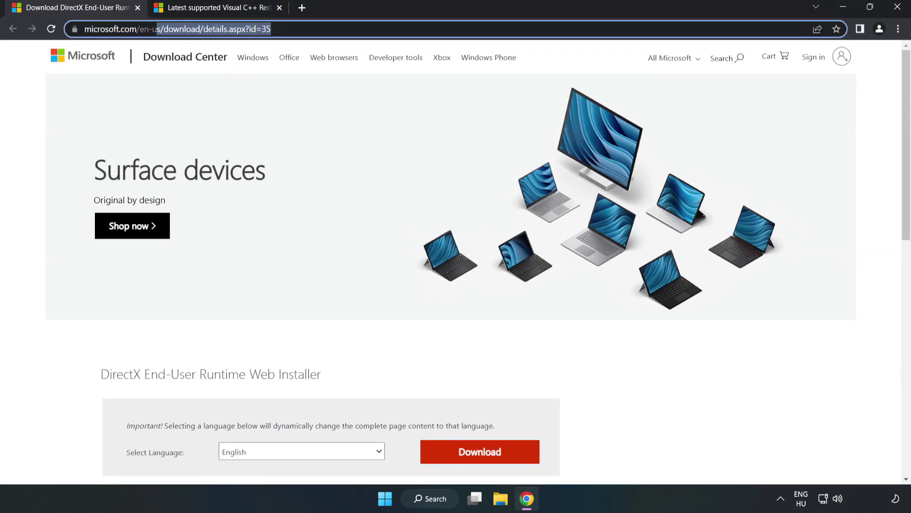
click(38, 108)
scroll(515, 313, down, 3)
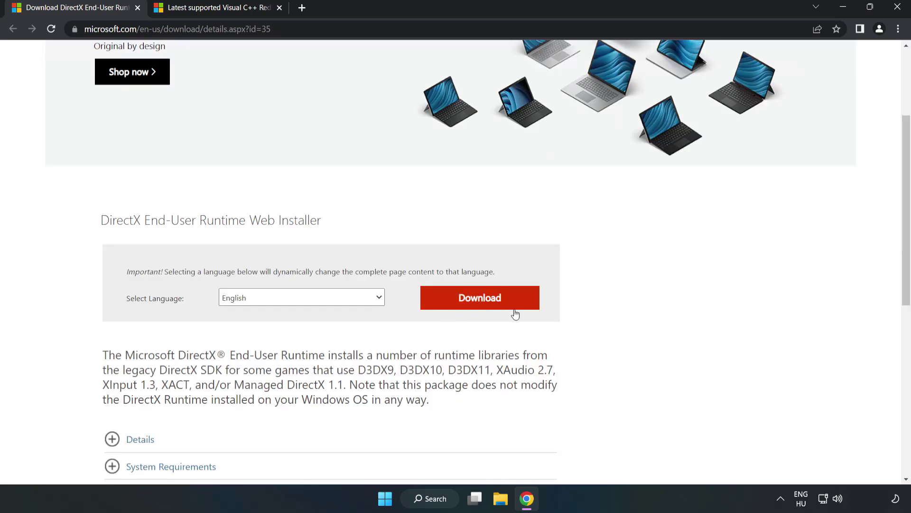
click(485, 306)
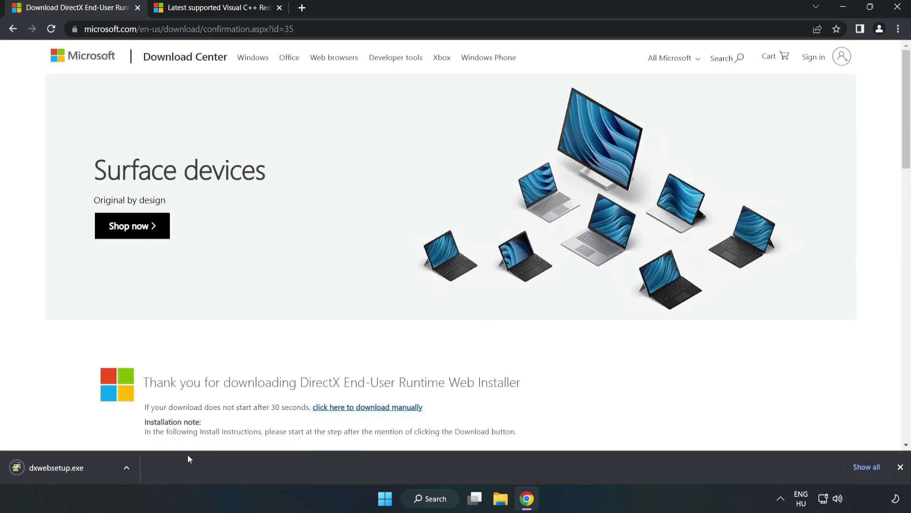
Run dxwebsetup.exe, accept the licence, and finish; a newer DirectX is already installed.
click(66, 468)
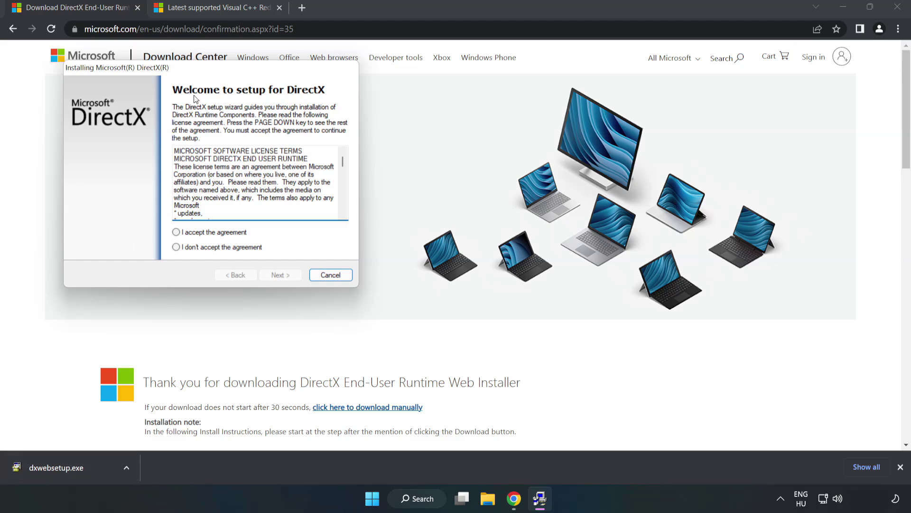
drag(205, 74, 444, 152)
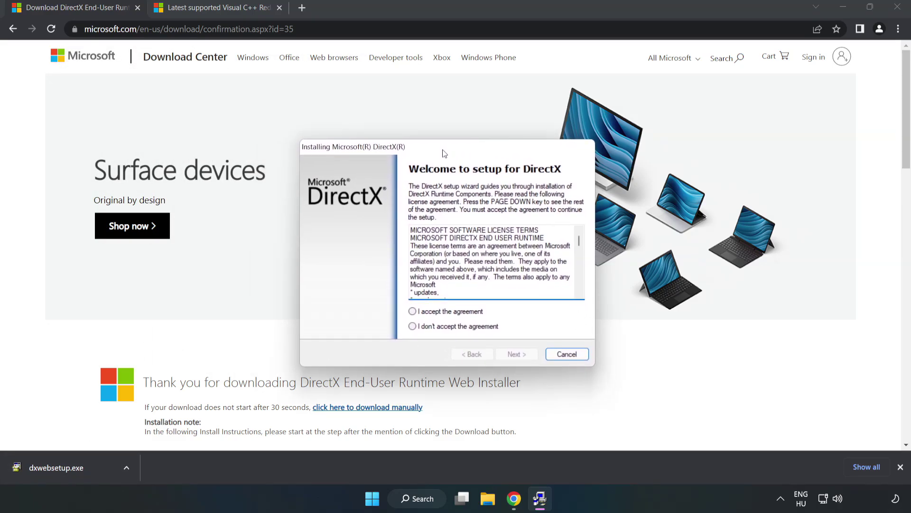
drag(578, 241, 576, 292)
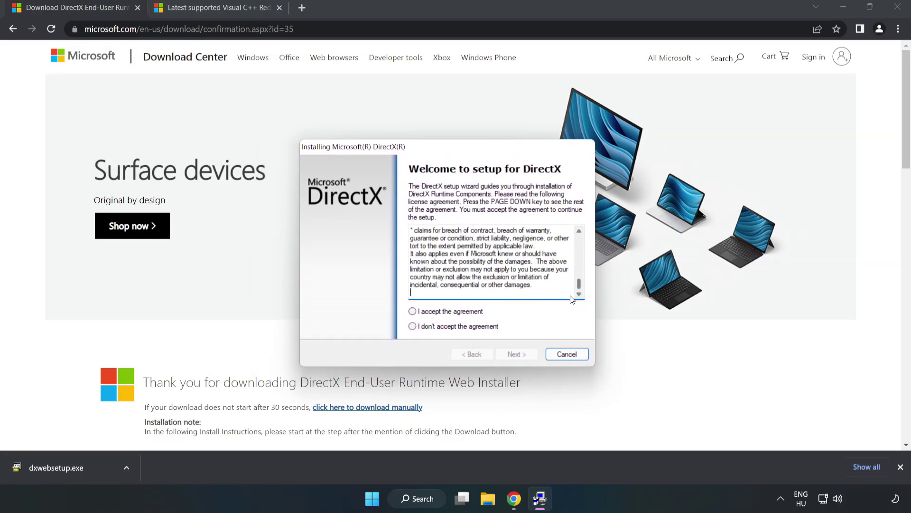
click(421, 312)
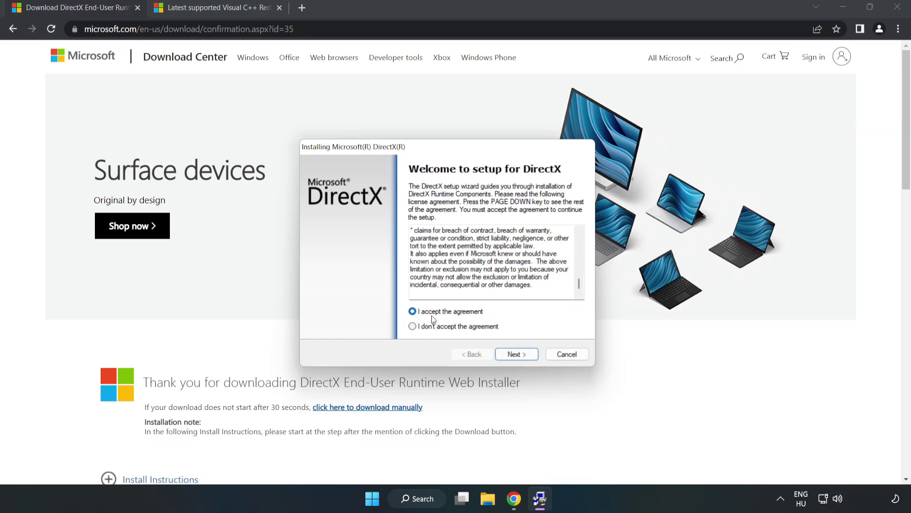
click(521, 357)
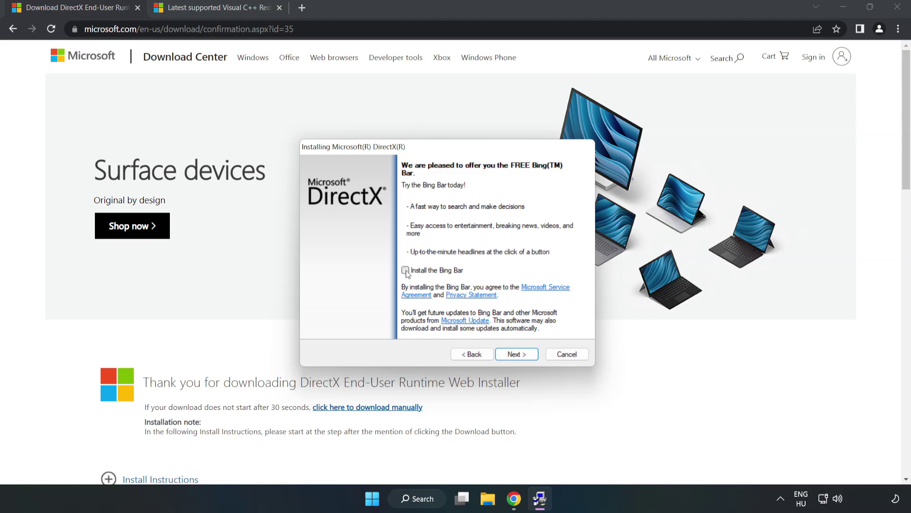
click(523, 354)
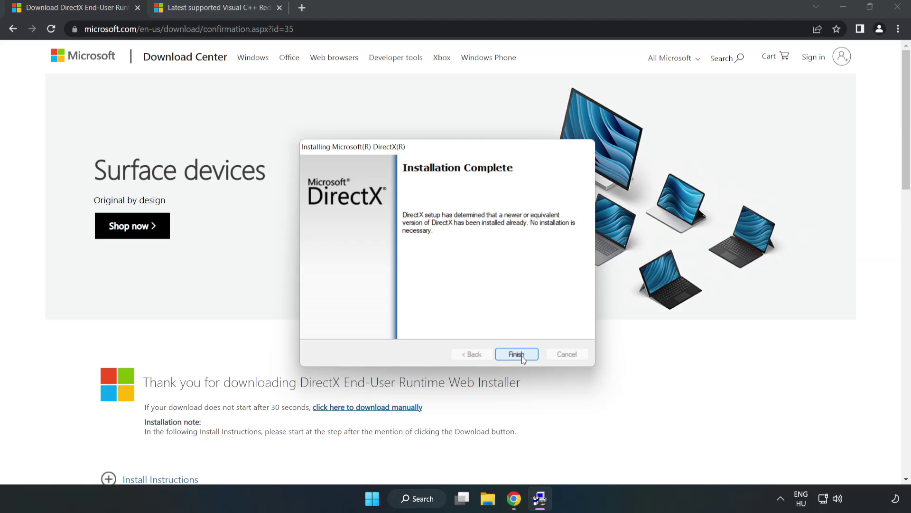
click(523, 356)
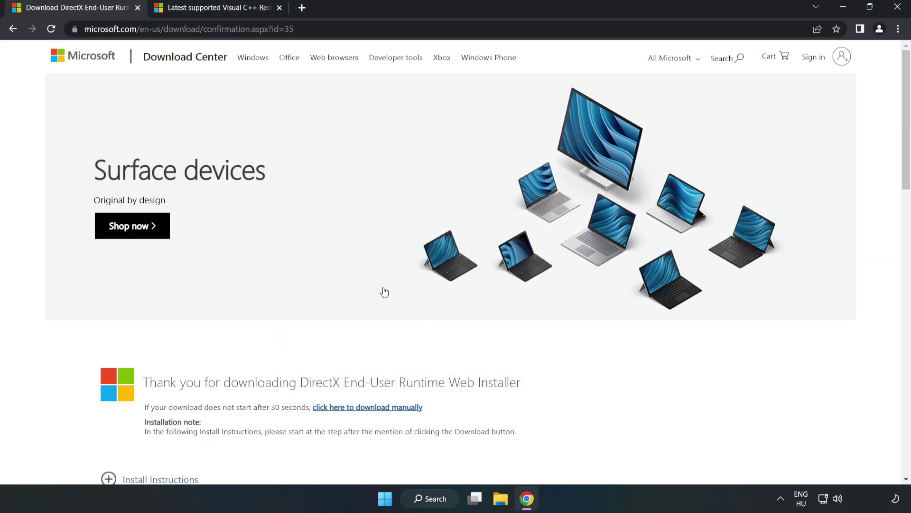
Close the DirectX tab and find the Visual Studio 2015-2022 redistributable download table.
click(138, 7)
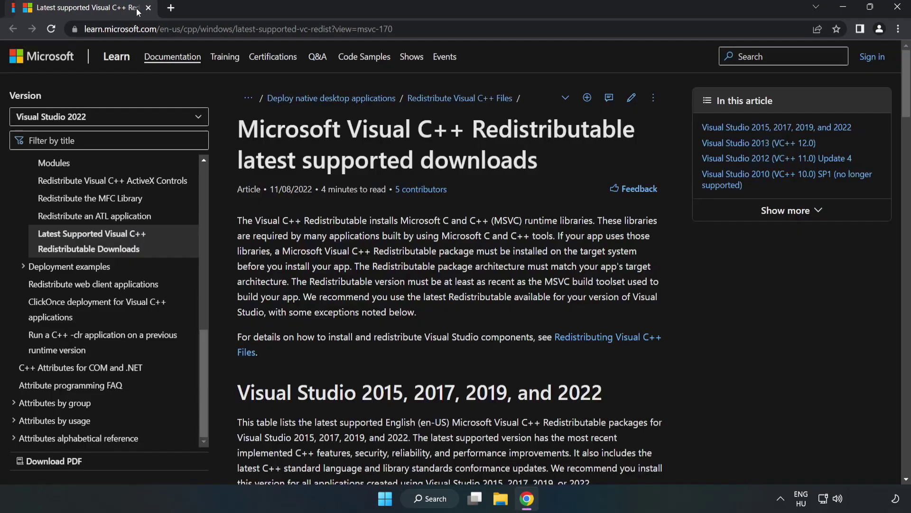
click(443, 29)
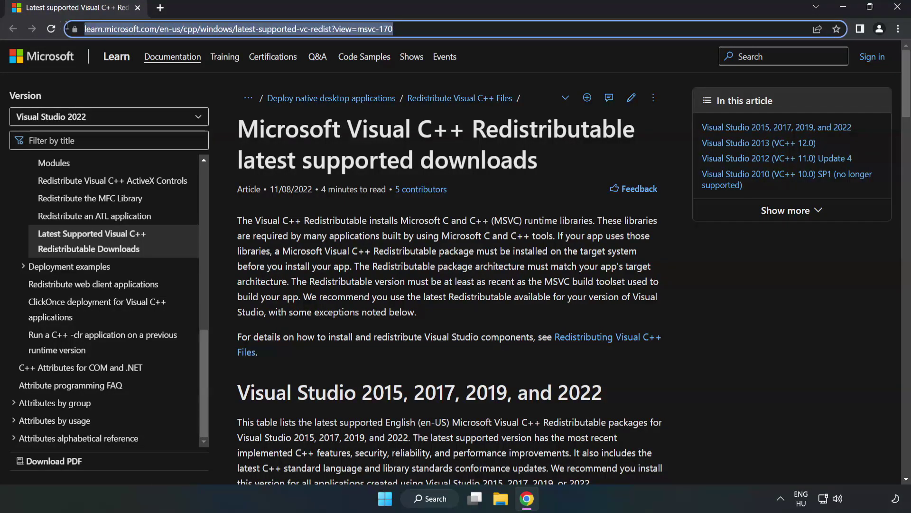
click(365, 170)
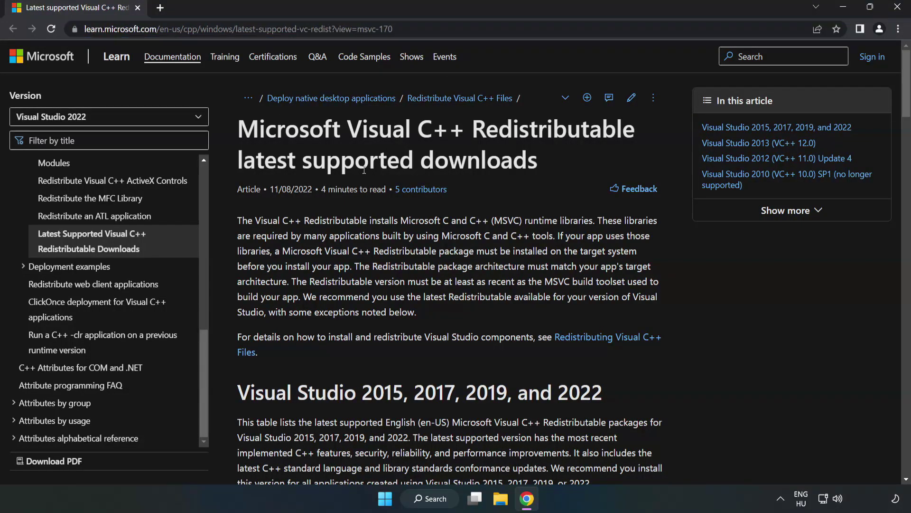
scroll(363, 170, down, 7)
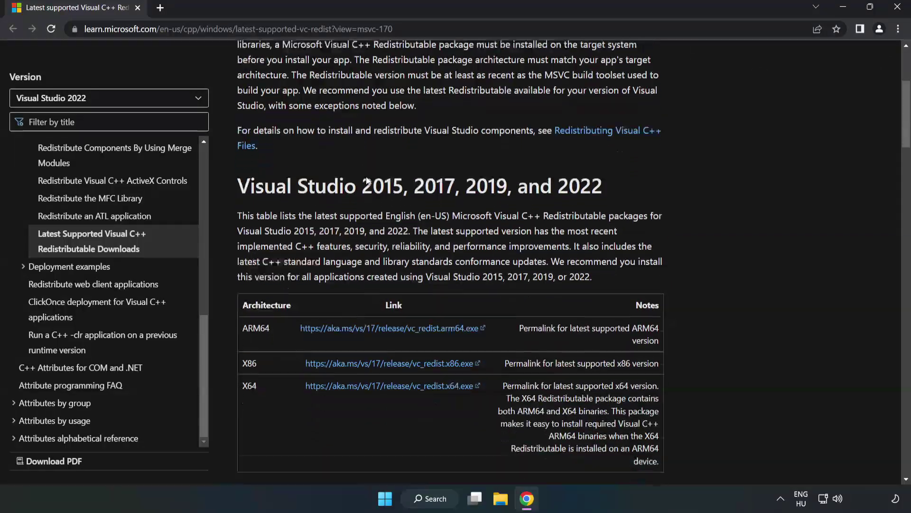
scroll(367, 178, up, 1)
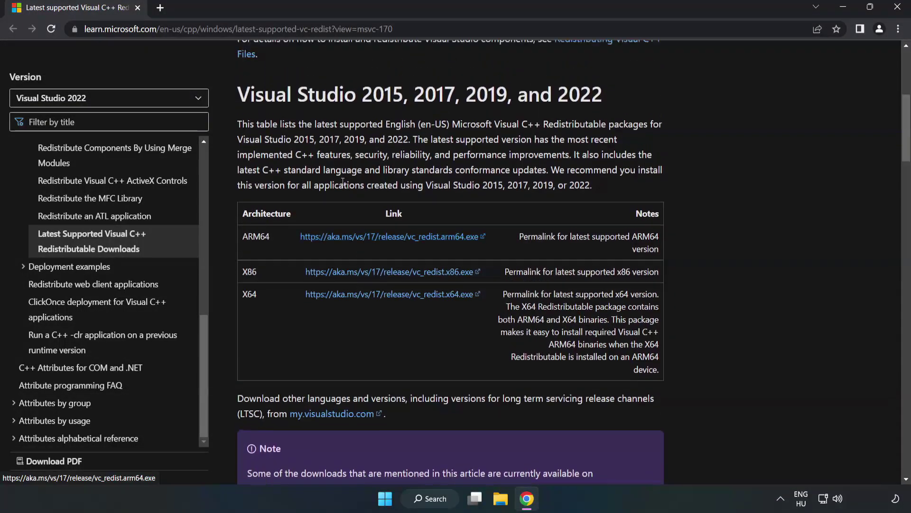
drag(243, 94, 605, 95)
click(393, 217)
Download the ARM64, x86 and x64 Visual C++ redistributable installers.
click(369, 237)
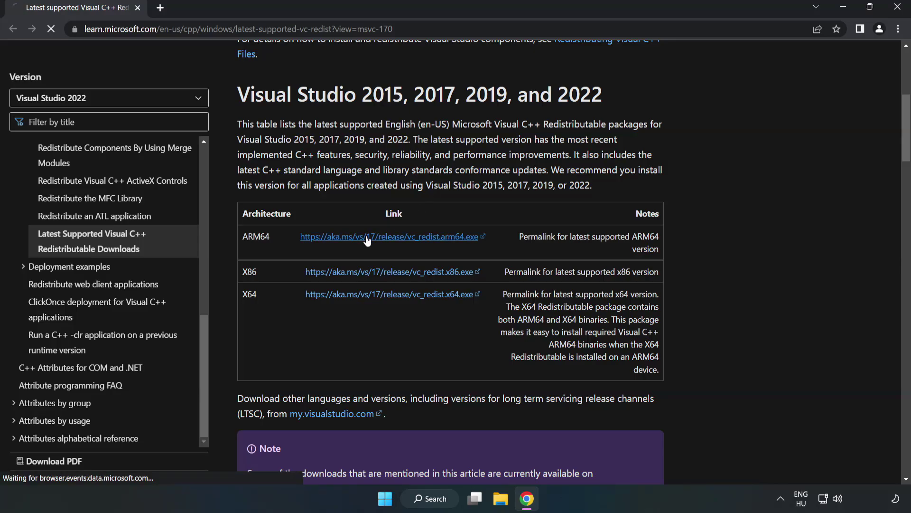
click(371, 280)
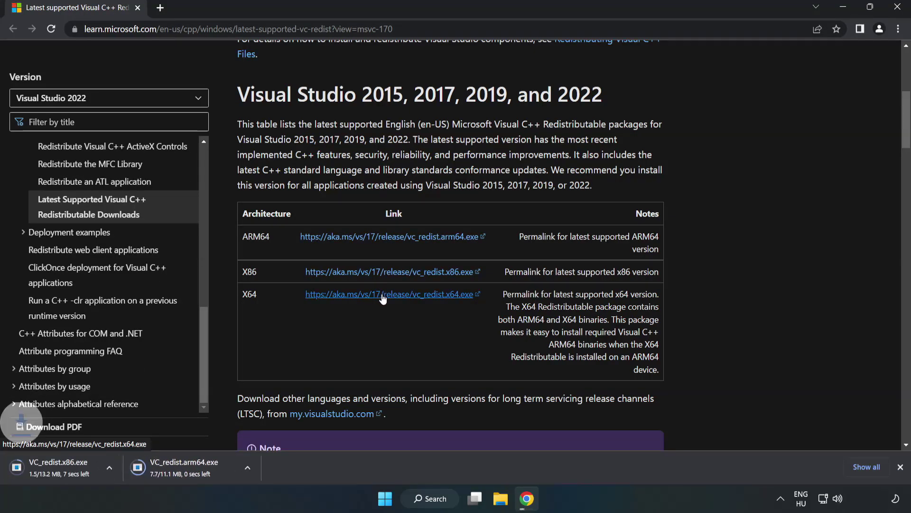
click(383, 298)
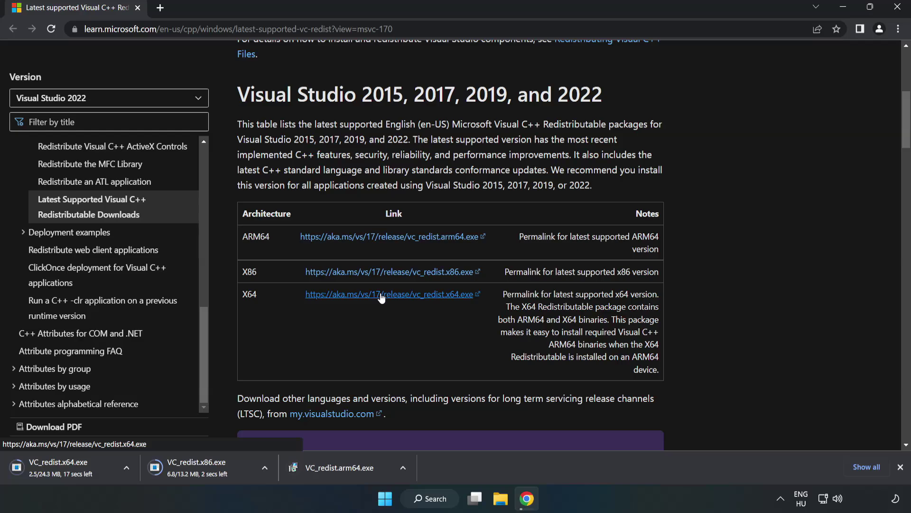
Try installing the ARM64 VC++ redistributable, dismiss the unsupported-processor failure, and launch the x86 installer.
click(347, 468)
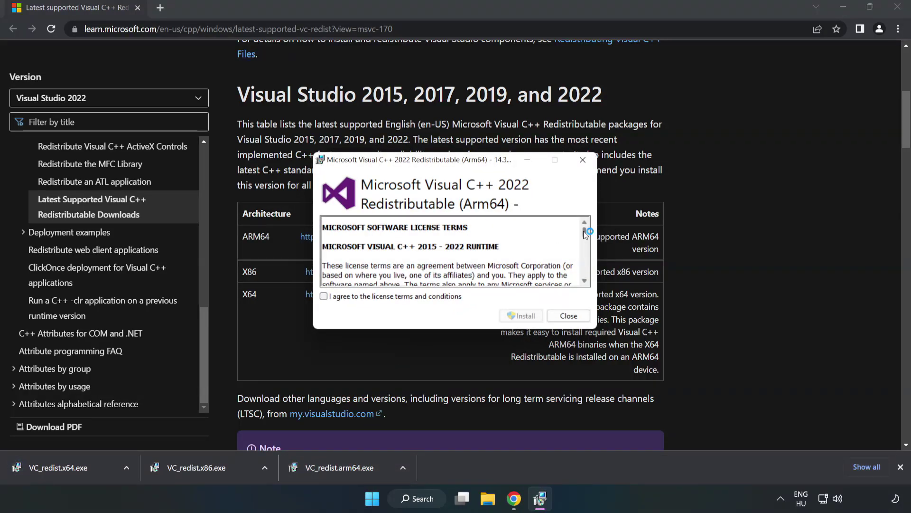
drag(584, 231, 587, 280)
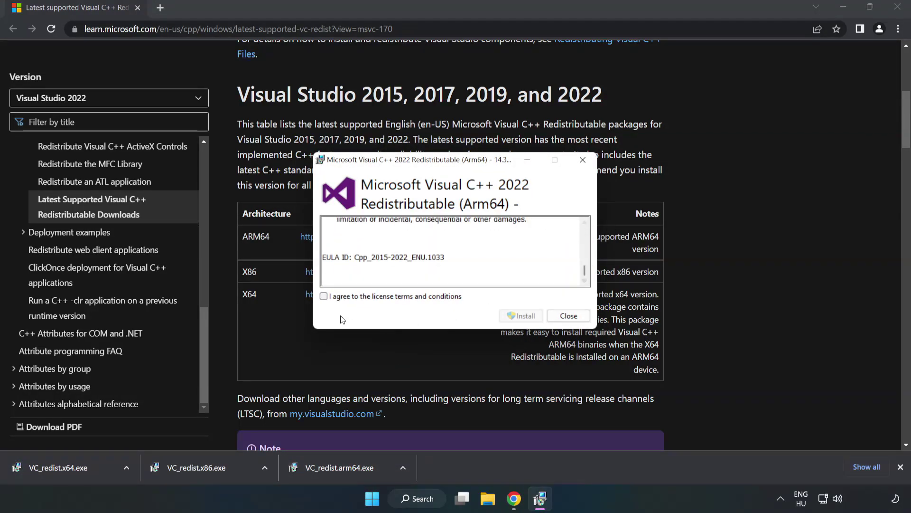
click(324, 297)
click(522, 317)
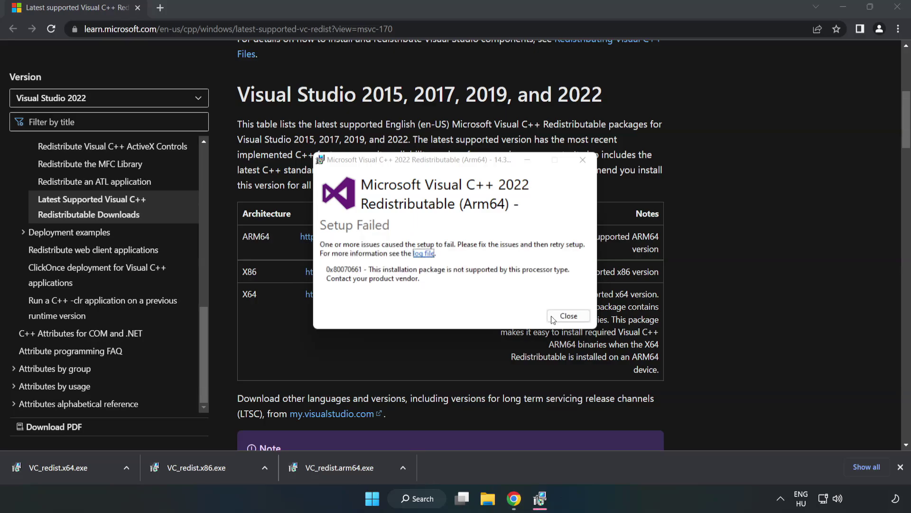
click(569, 315)
click(202, 468)
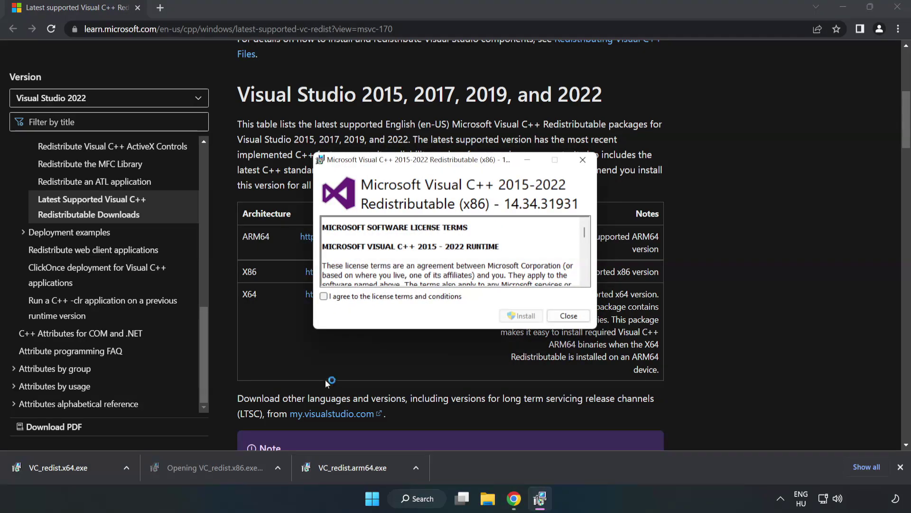
Accept the license and install the x86 Visual C++ 2015-2022 redistributable 14.34.31931, then close setup.
drag(585, 232, 584, 284)
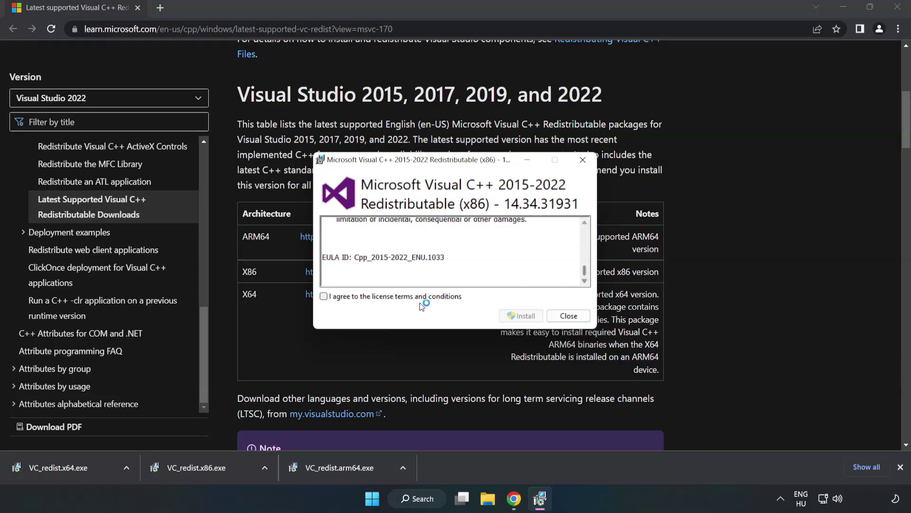
click(324, 297)
click(499, 315)
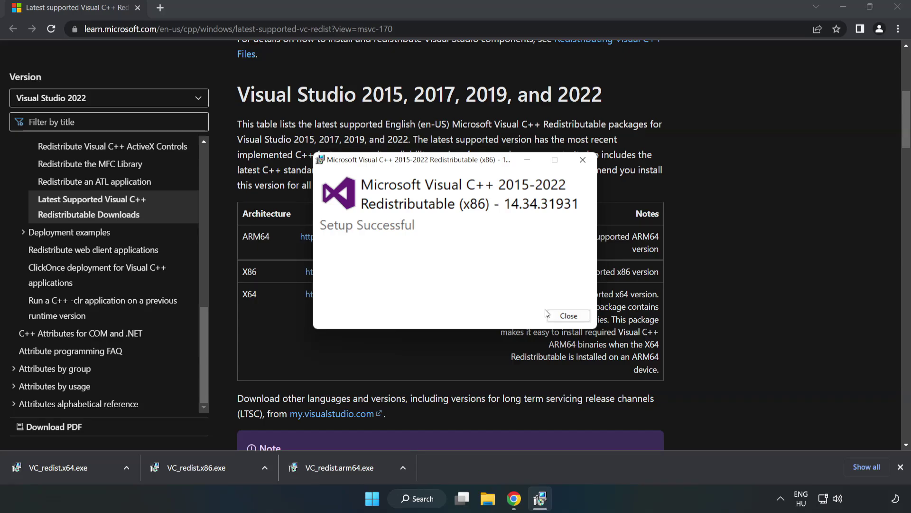
click(568, 317)
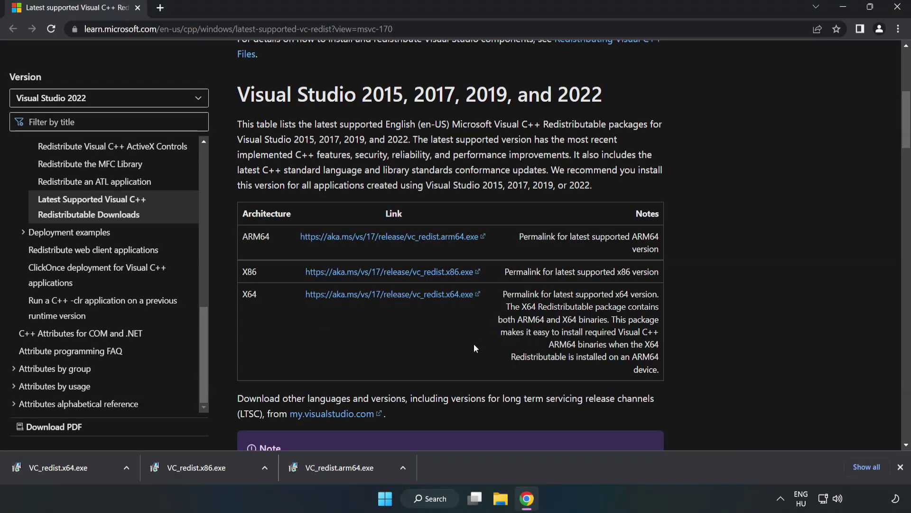
Install the x64 Visual C++ 2015-2022 redistributable 14.34.31931, then close Chrome.
click(49, 465)
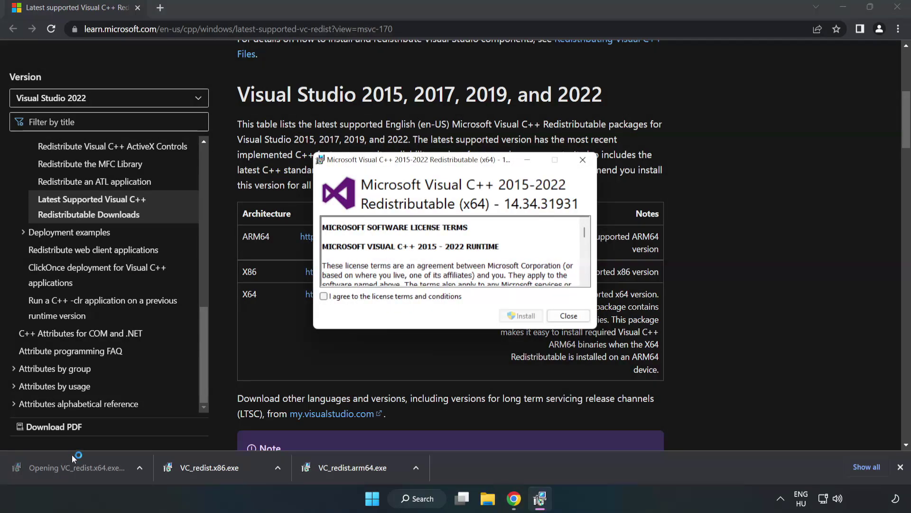
drag(584, 235, 585, 277)
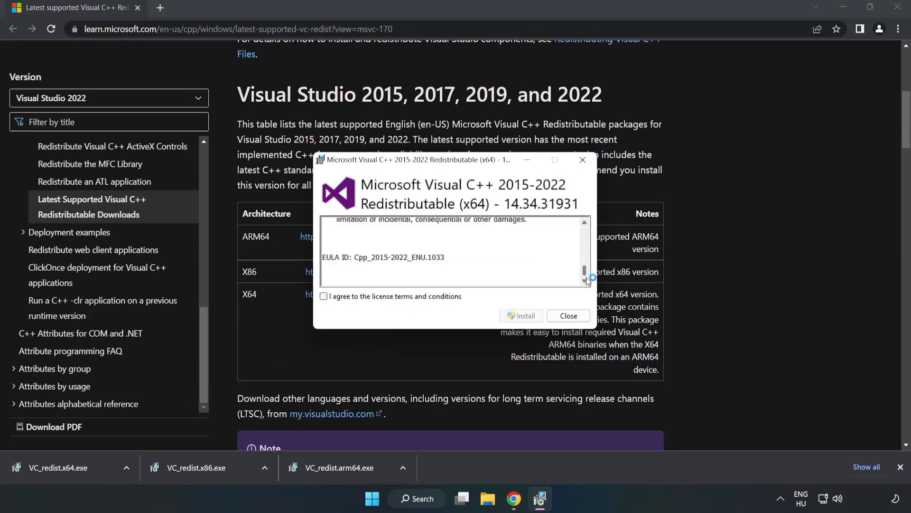
click(323, 296)
click(517, 315)
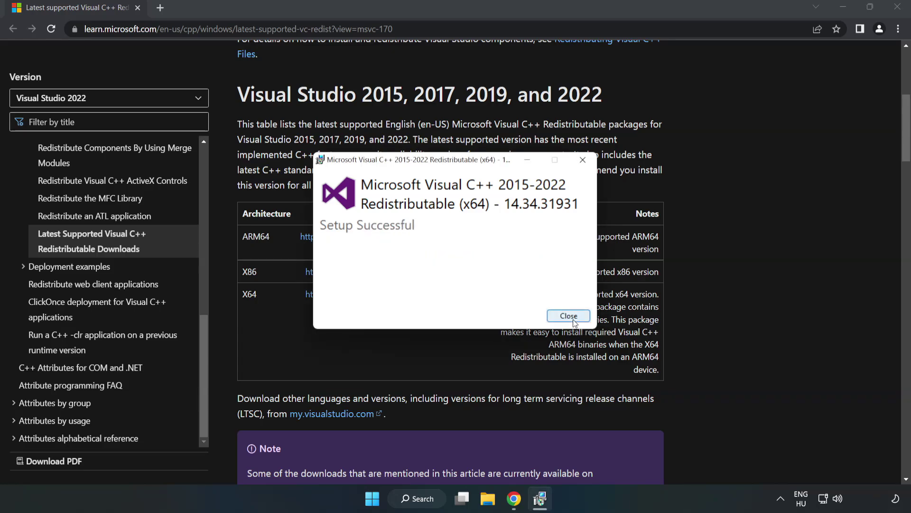
click(568, 316)
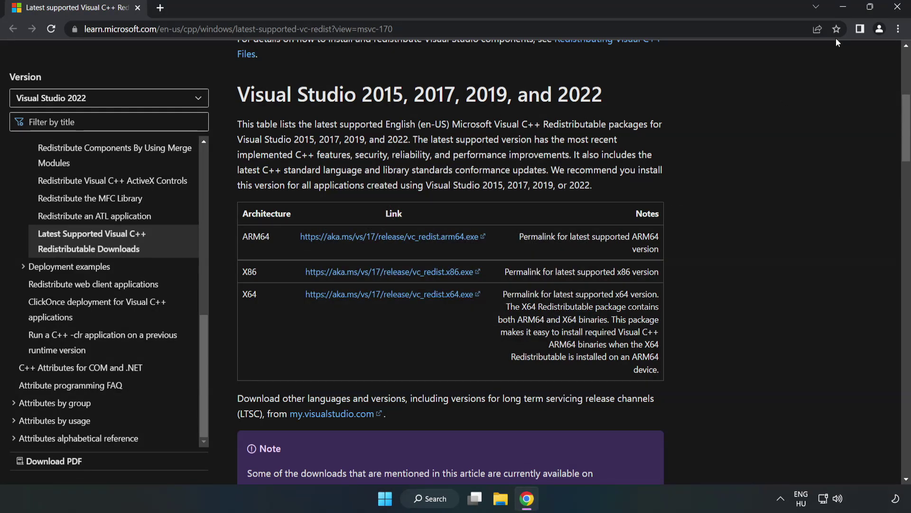
click(899, 9)
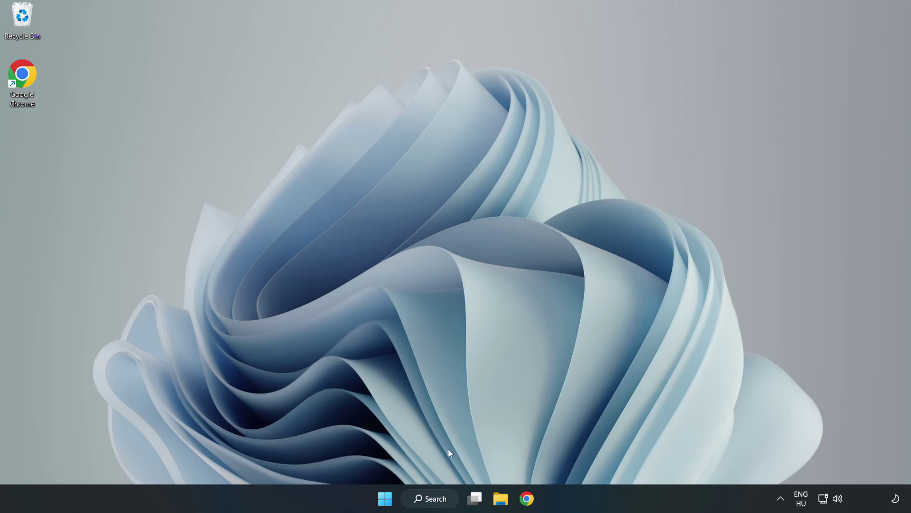
Search for cmd and run Command Prompt as administrator.
click(441, 500)
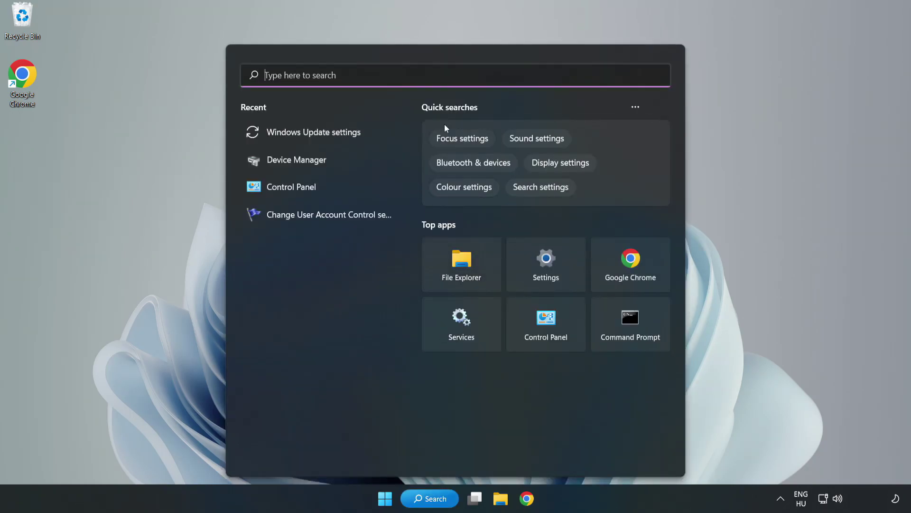
text(cmd)
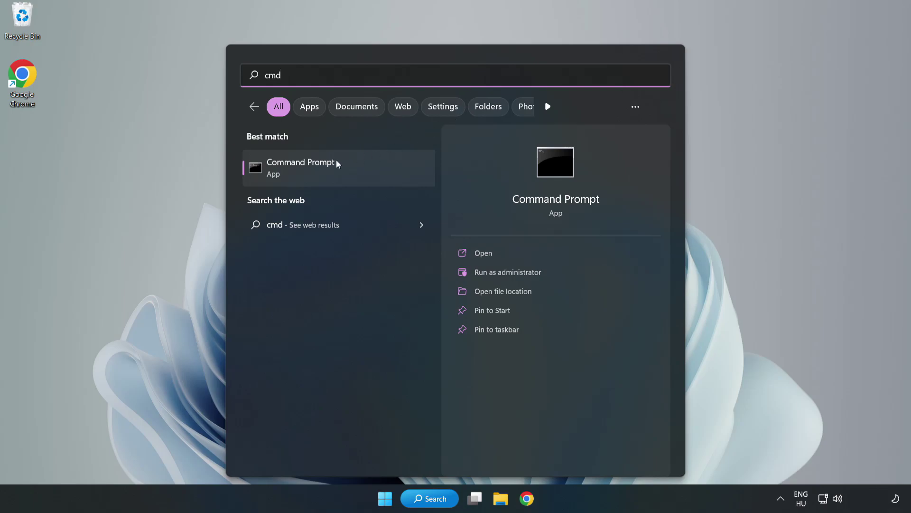
right_click(358, 172)
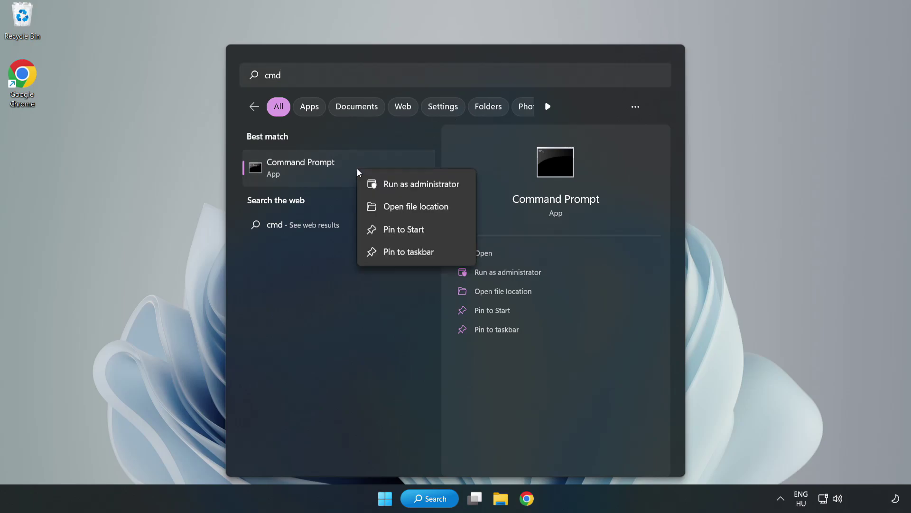
click(394, 186)
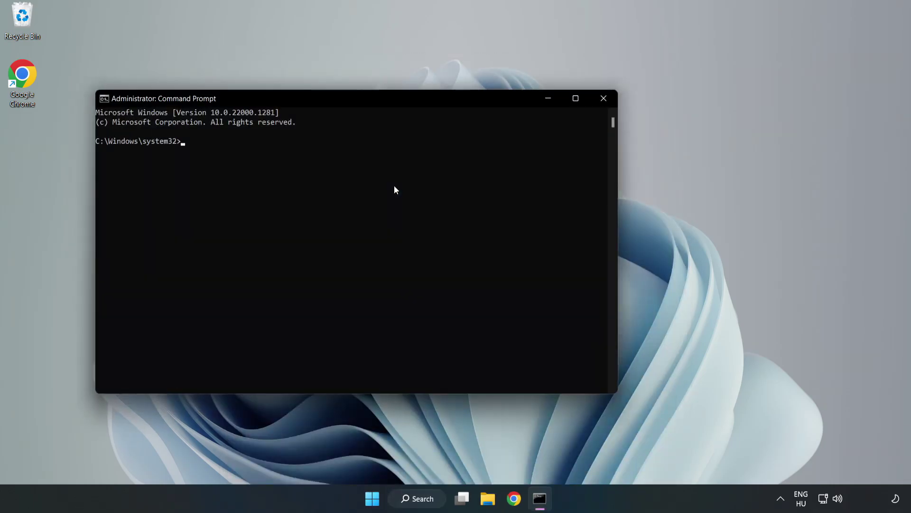
Run sfc /scannow in the administrator Command Prompt.
drag(365, 103, 465, 106)
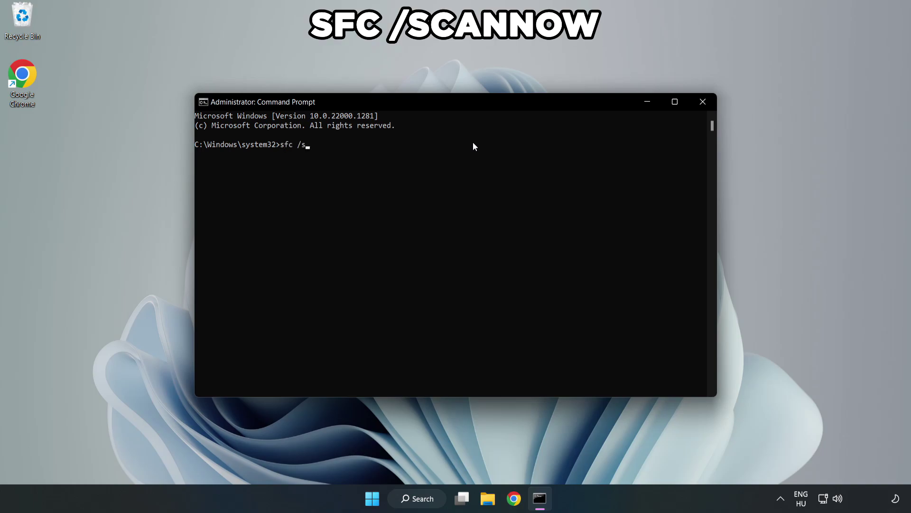
text(sfc /scannow)
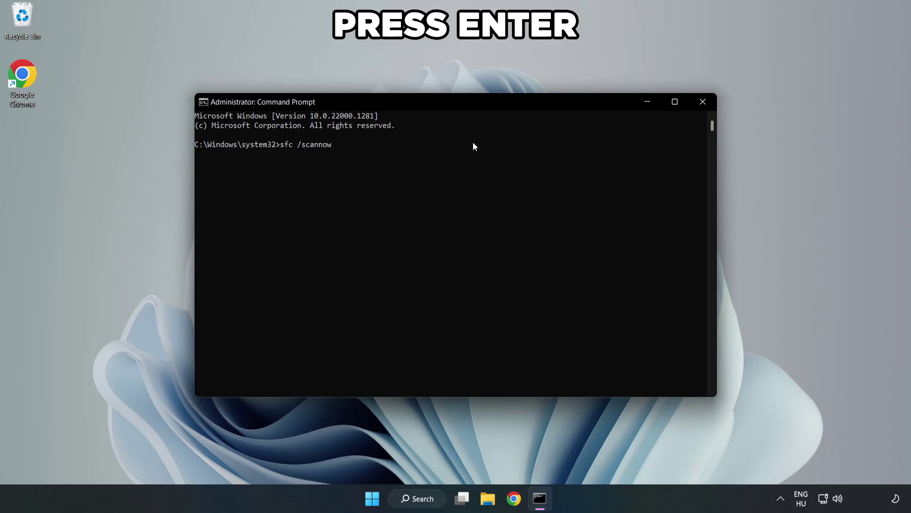
key(Return)
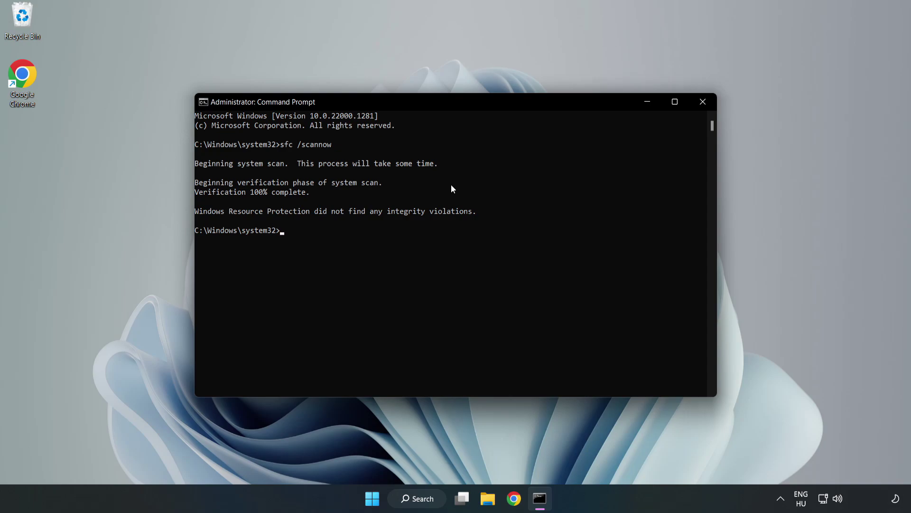
Close Command Prompt and bring up the Start menu's Restart power options.
click(701, 105)
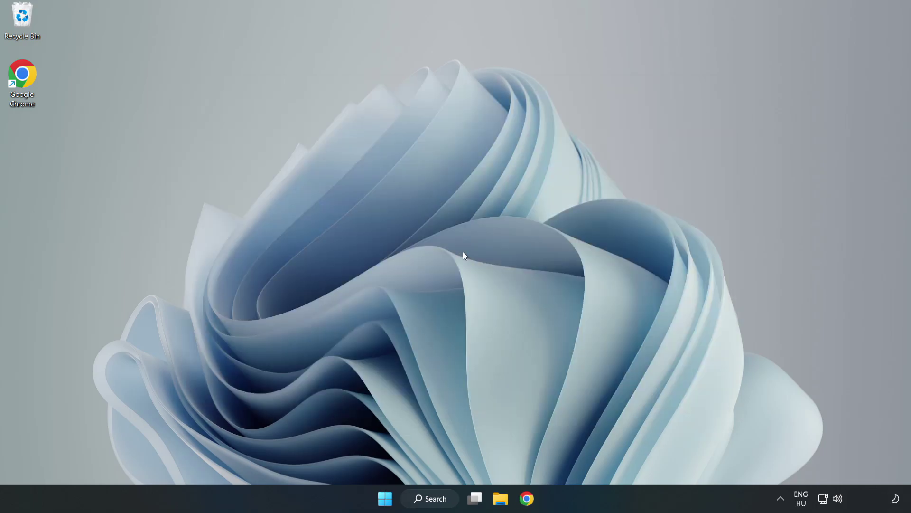
click(385, 498)
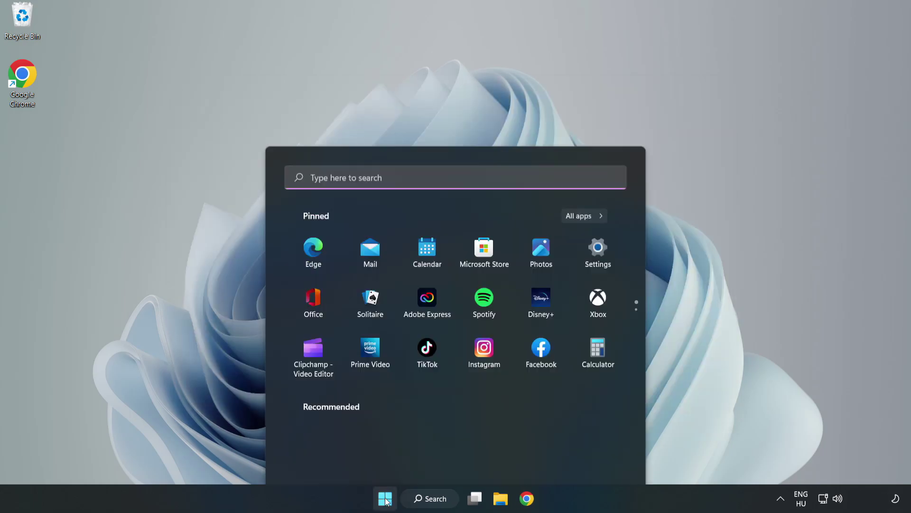
click(603, 457)
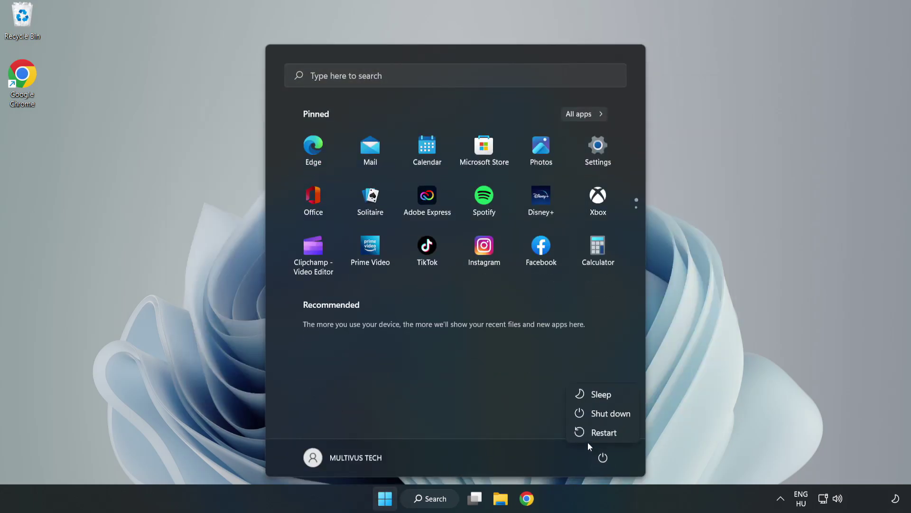